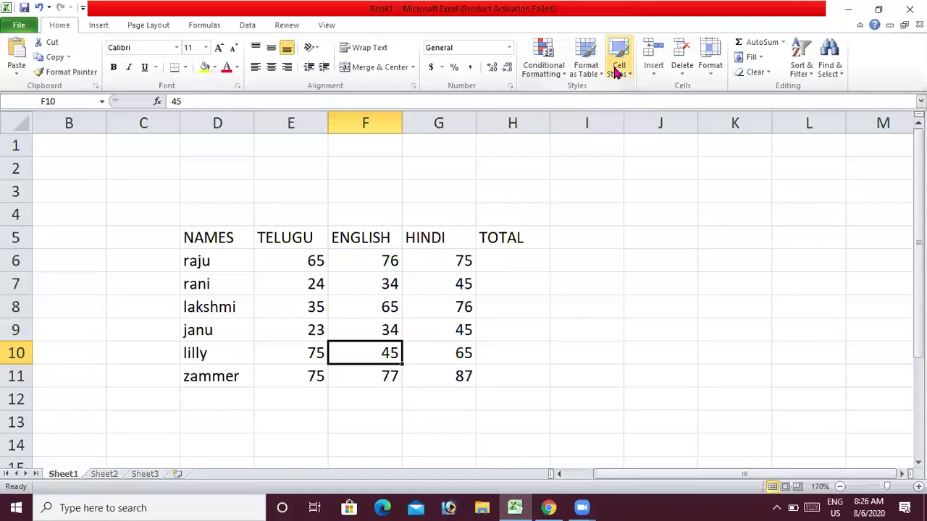
- Add the column headings "result" in I5 and "grade" in J5, beside TOTAL
{"action": "left_click", "coordinate": [594, 243]}
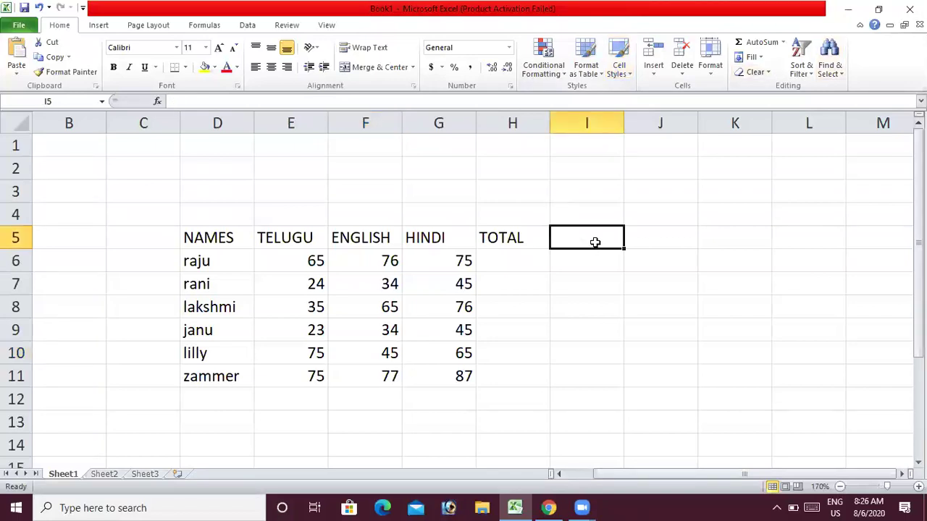
{"action": "type", "text": "result"}
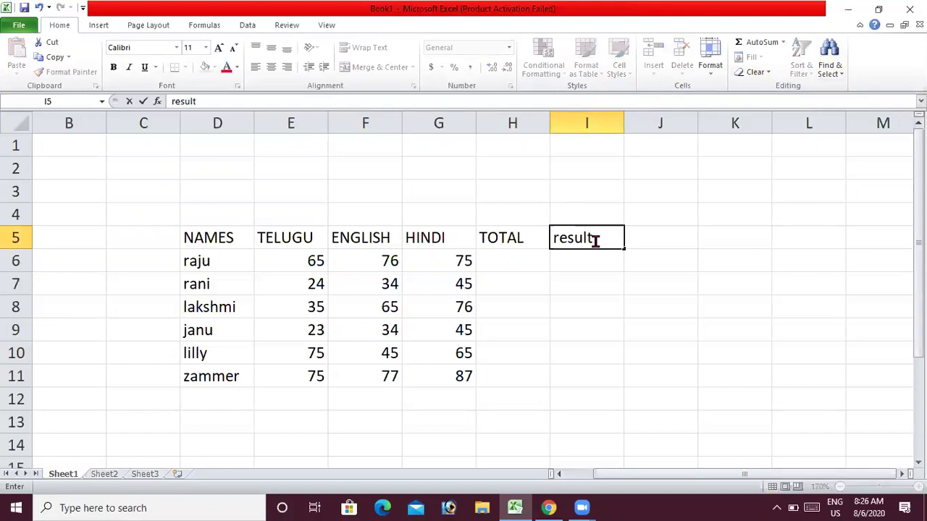
{"action": "key", "text": "Tab"}
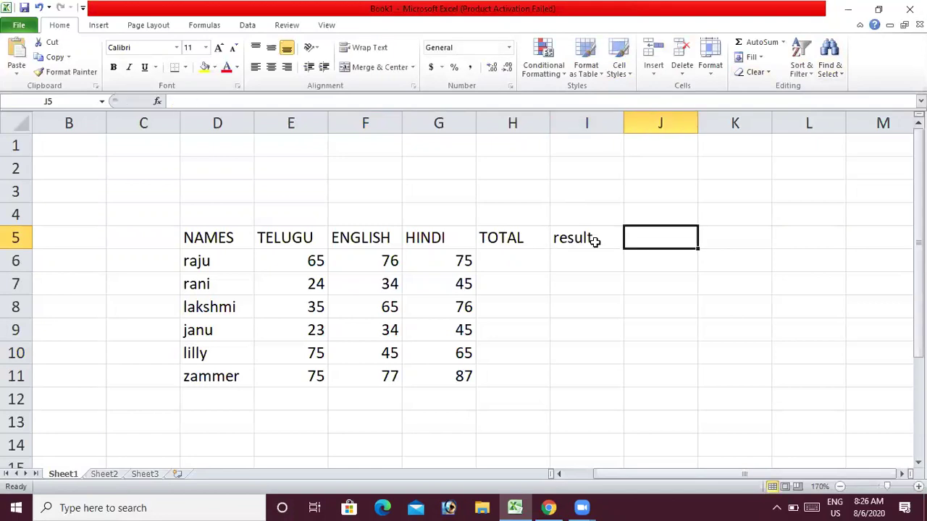
{"action": "type", "text": "grade"}
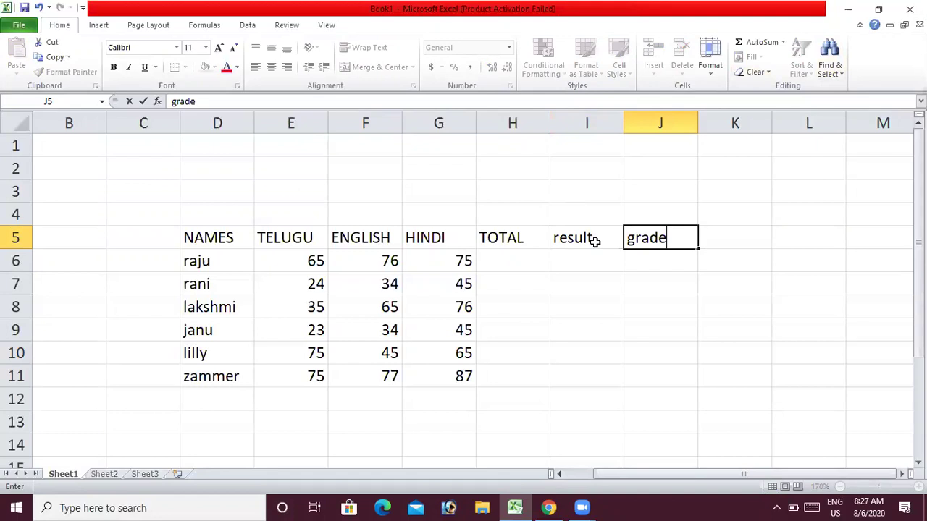
- List the function names "if", "and" and "or" in cells L4 to L6
{"action": "left_click", "coordinate": [789, 208]}
{"action": "type", "text": "if"}
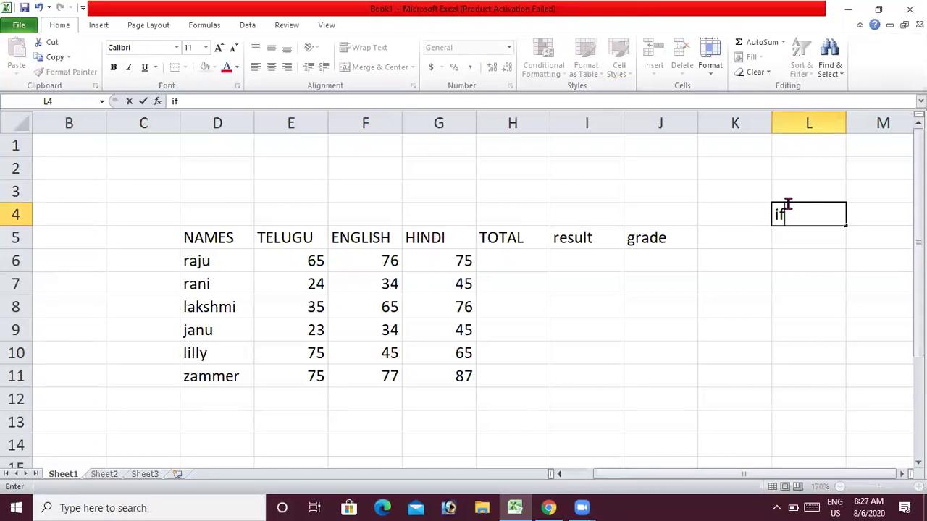
{"action": "key", "text": "Return"}
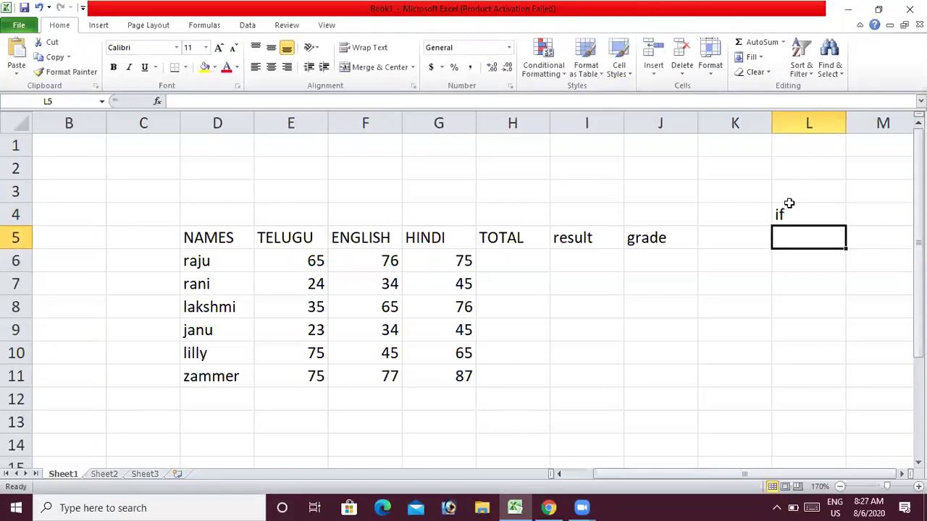
{"action": "type", "text": "and"}
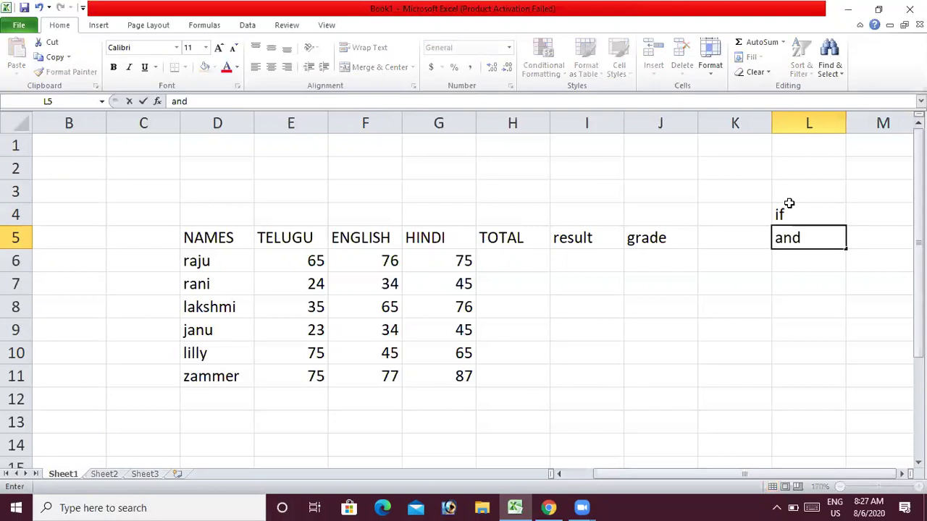
{"action": "key", "text": "Return"}
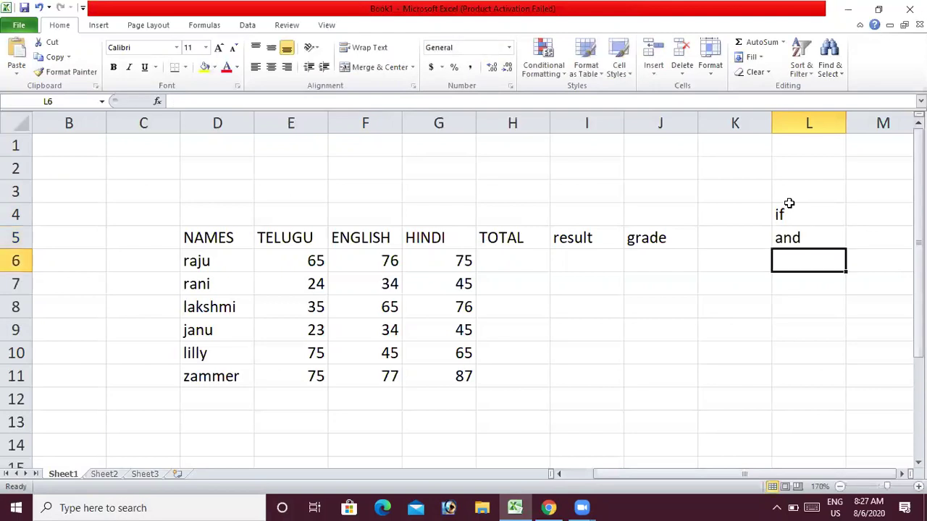
{"action": "type", "text": "or"}
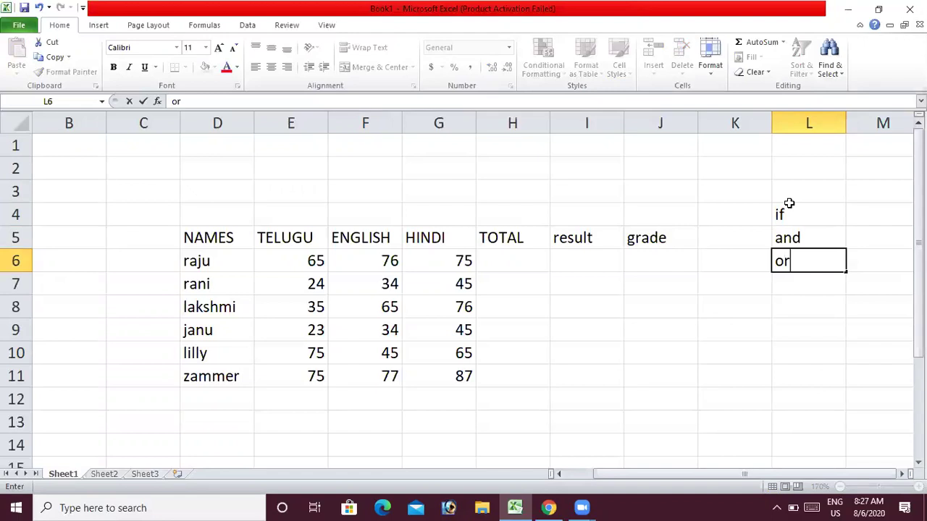
- Sum the row 6 marks in E6:G6 into H6 with AutoSum and fill the total down to H11
{"action": "left_click", "coordinate": [492, 270]}
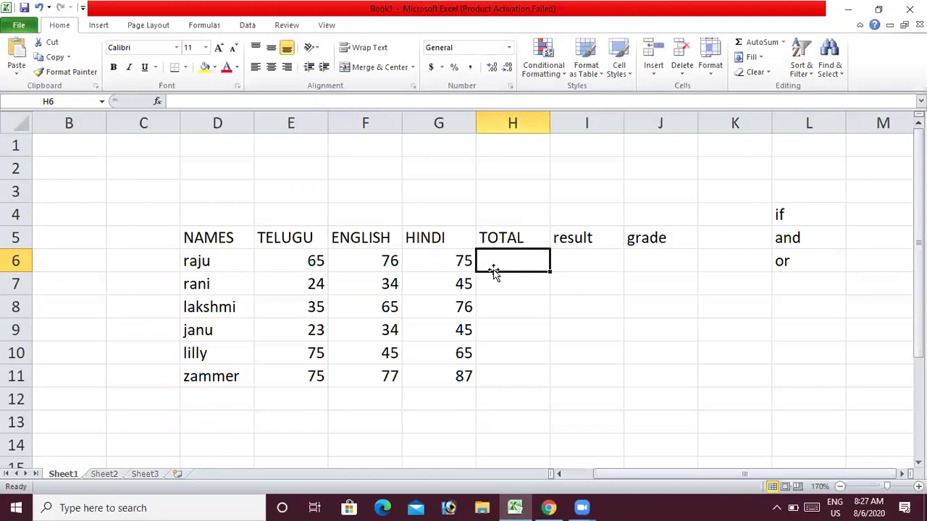
{"action": "left_click", "coordinate": [278, 264]}
{"action": "left_click_drag", "start_coordinate": [278, 264], "coordinate": [437, 266]}
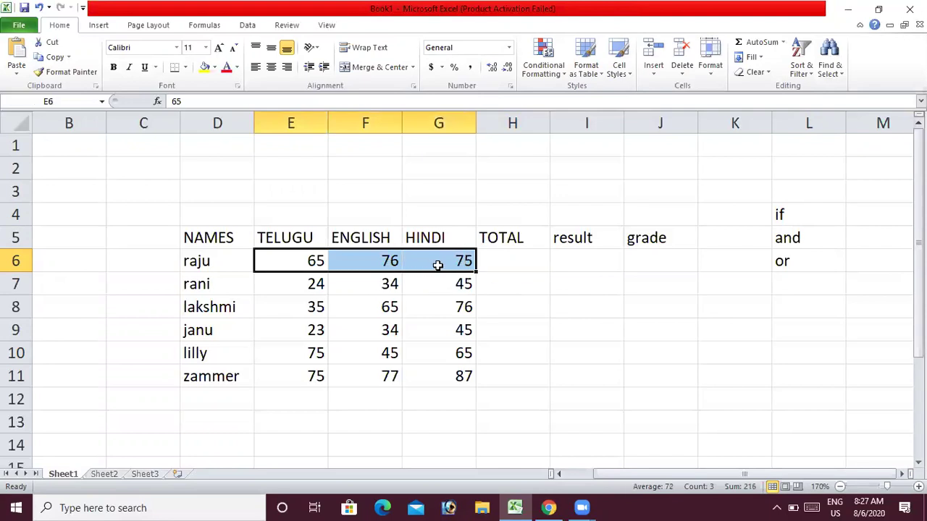
{"action": "left_click", "coordinate": [783, 42]}
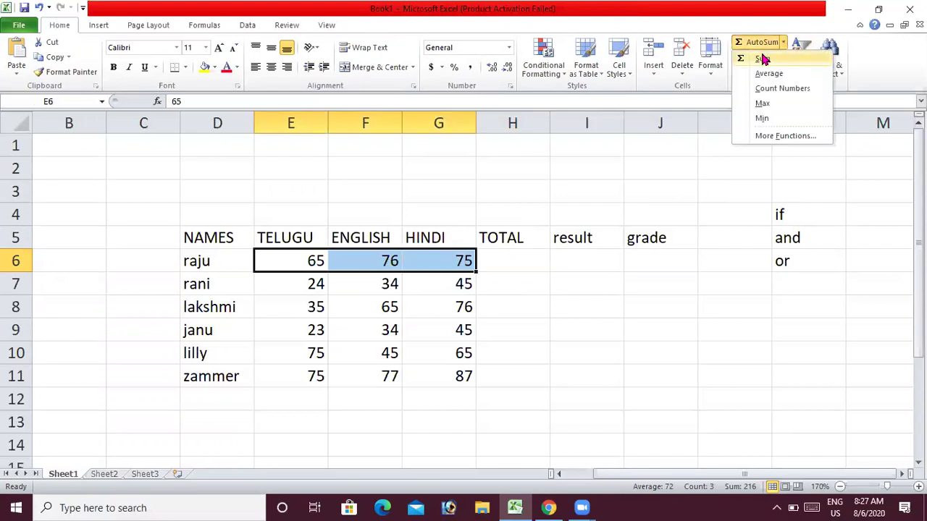
{"action": "left_click", "coordinate": [766, 58]}
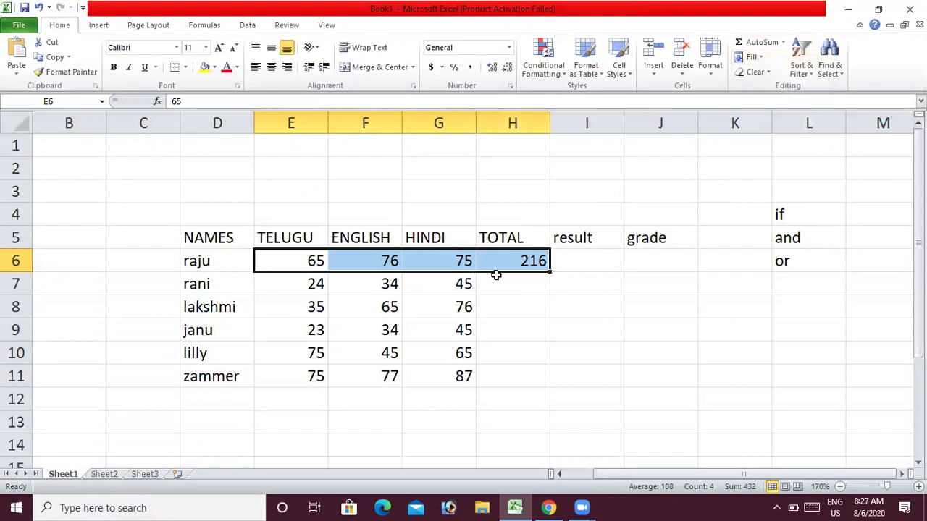
{"action": "left_click", "coordinate": [513, 264]}
{"action": "left_click_drag", "start_coordinate": [549, 272], "coordinate": [539, 384]}
{"action": "left_click", "coordinate": [583, 264]}
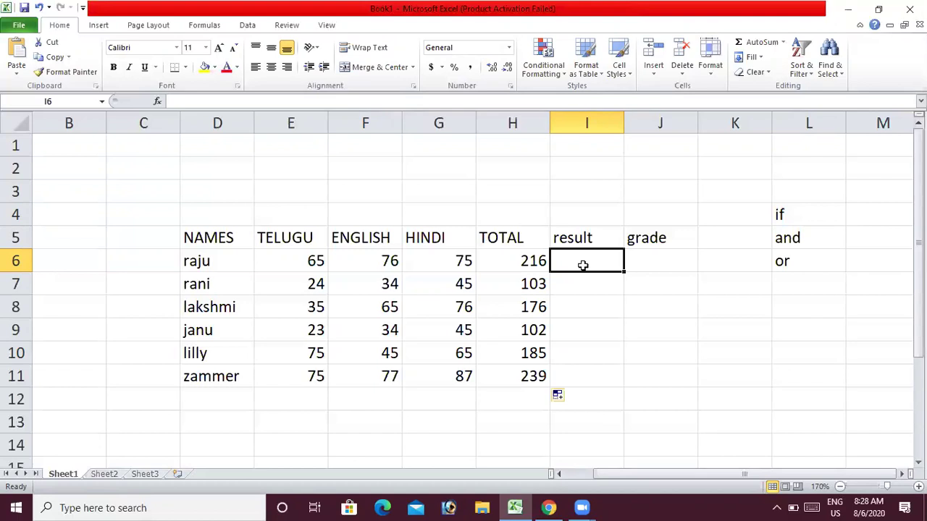
{"action": "left_click", "coordinate": [305, 260]}
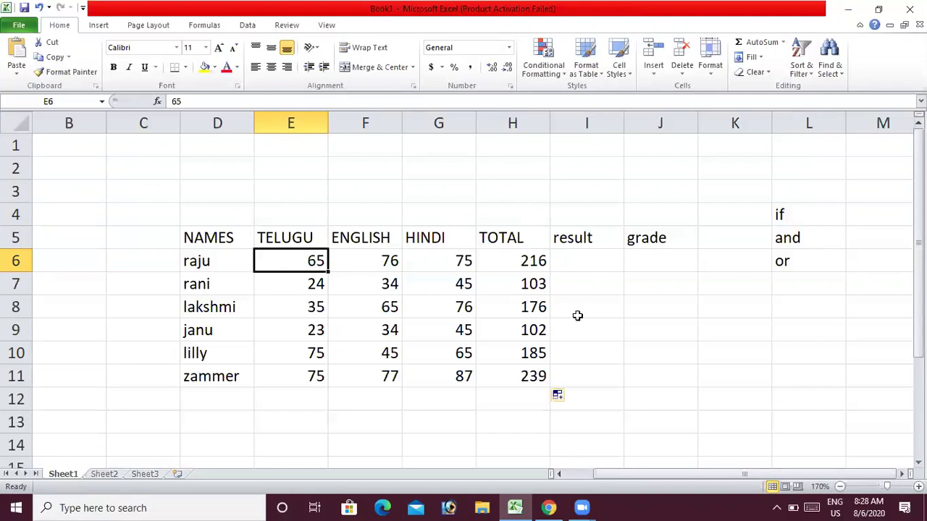
{"action": "left_click", "coordinate": [584, 265]}
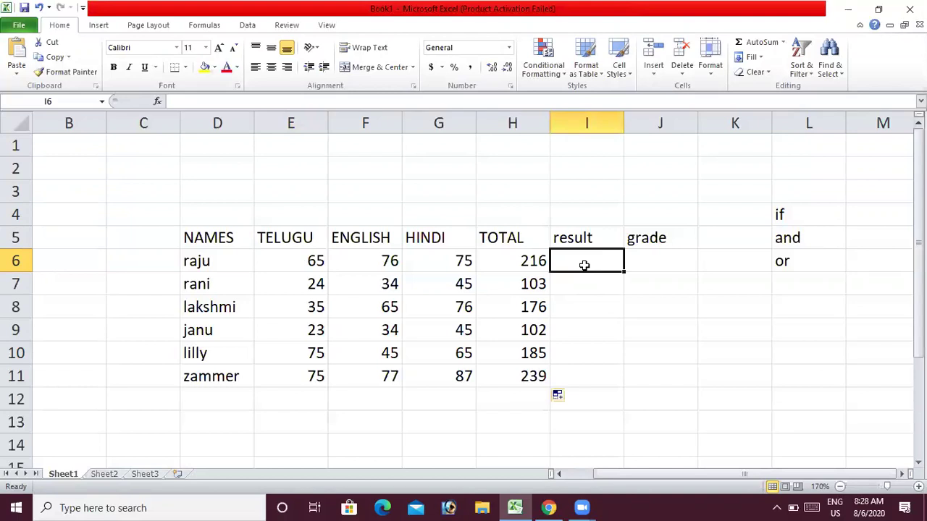
{"action": "type", "text": "="}
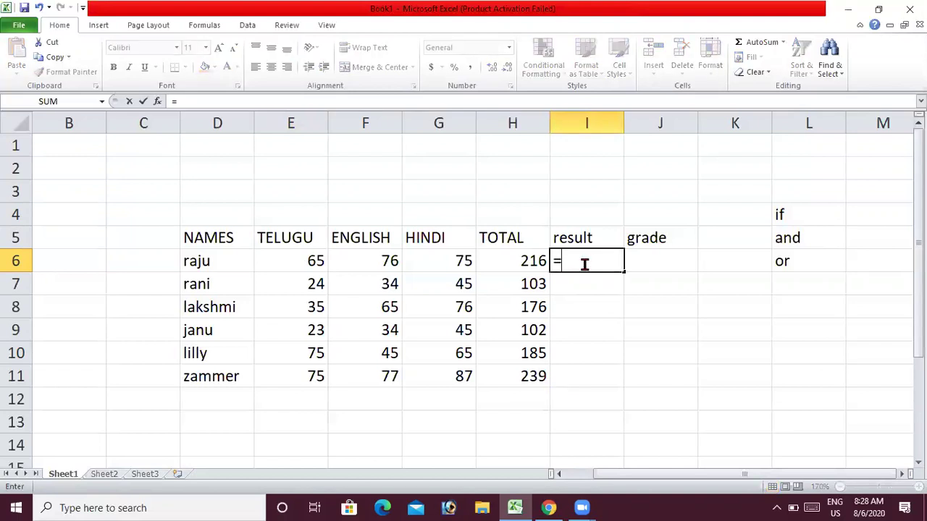
{"action": "type", "text": "if"}
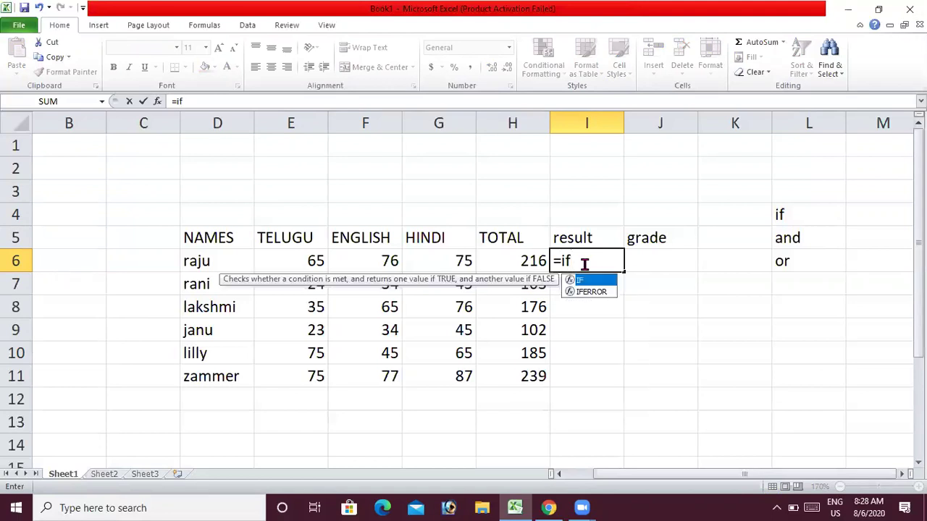
{"action": "type", "text": "("}
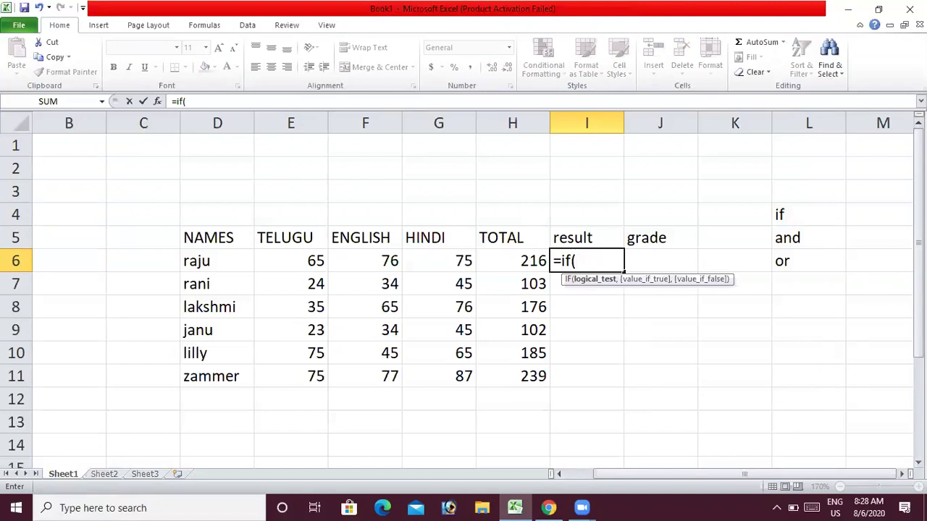
{"action": "left_click", "coordinate": [753, 420]}
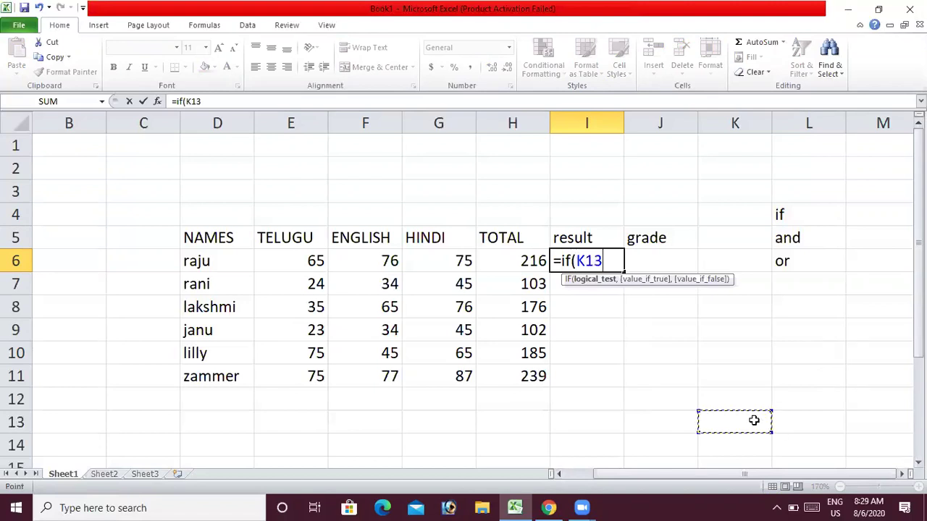
{"action": "left_click", "coordinate": [714, 356]}
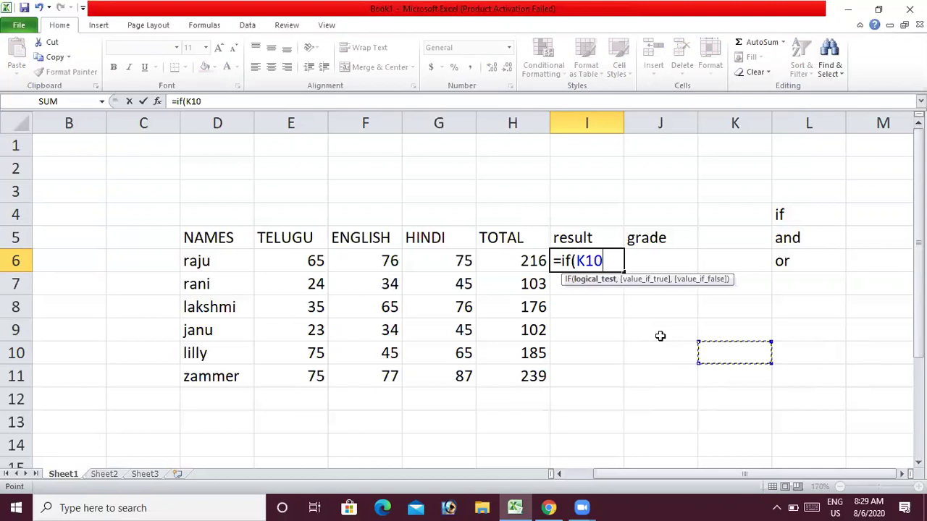
{"action": "key", "text": "Return"}
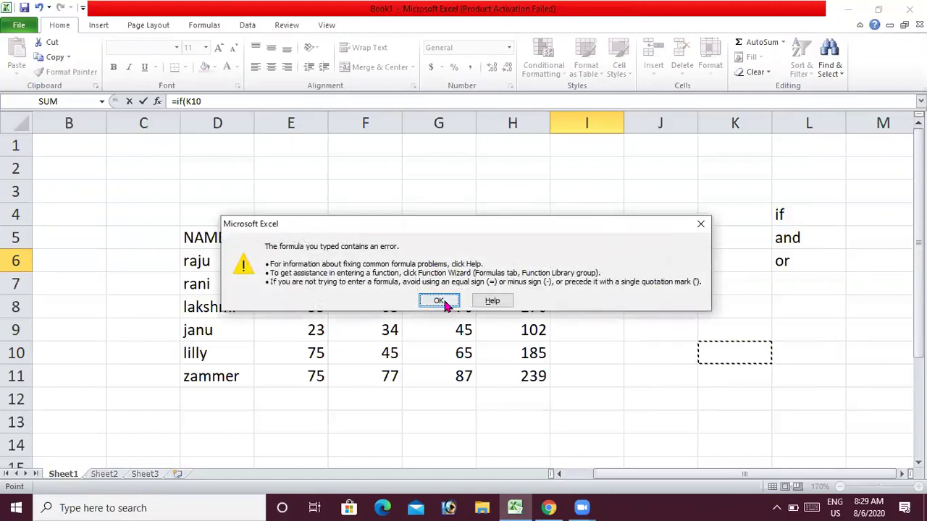
{"action": "left_click", "coordinate": [444, 300]}
{"action": "left_click", "coordinate": [614, 289]}
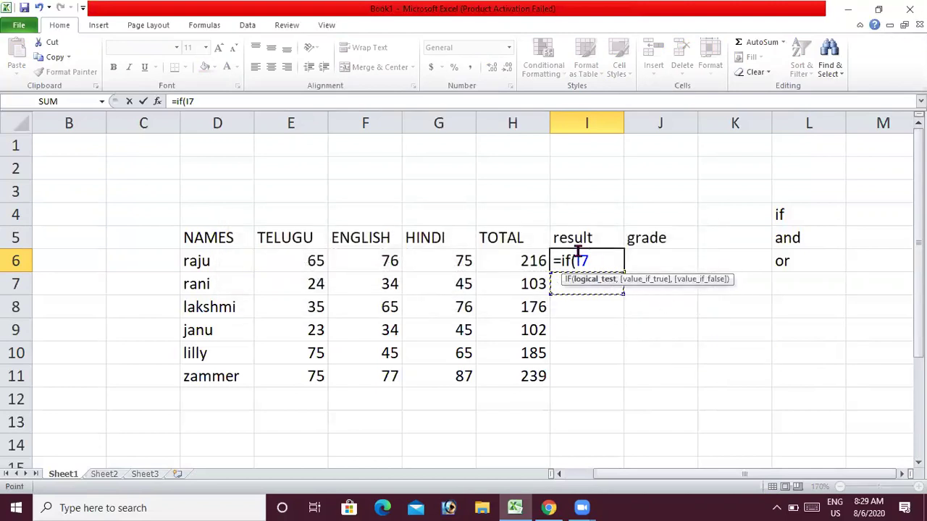
{"action": "key", "text": "BackSpace"}
{"action": "key", "text": "BackSpace"}
{"action": "key", "text": "BackSpace"}
{"action": "key", "text": "BackSpace"}
{"action": "key", "text": "BackSpace"}
{"action": "key", "text": "BackSpace"}
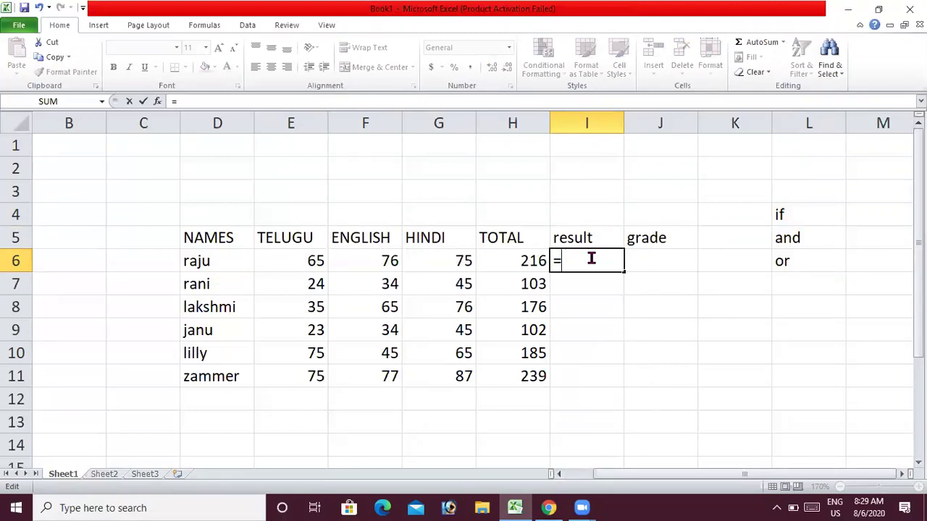
{"action": "left_click", "coordinate": [659, 293]}
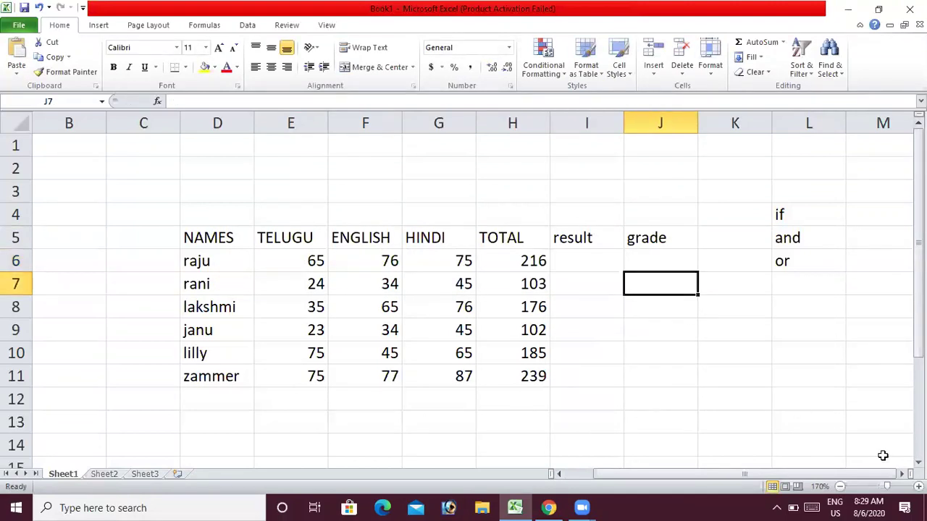
- Start an IF formula in I6 with an AND test that E6, F6 and G6 are each >=35
{"action": "left_click", "coordinate": [918, 487]}
{"action": "left_click", "coordinate": [917, 487]}
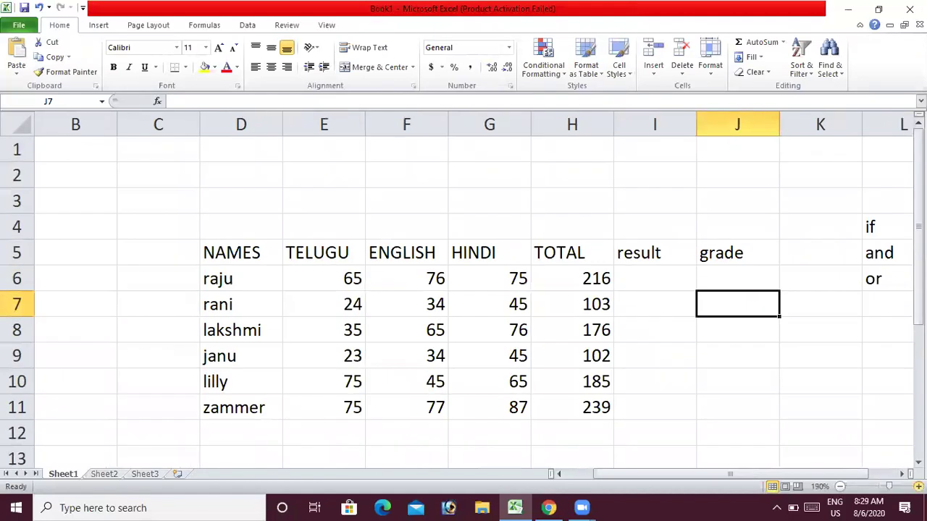
{"action": "left_click_drag", "start_coordinate": [837, 480], "coordinate": [863, 480]}
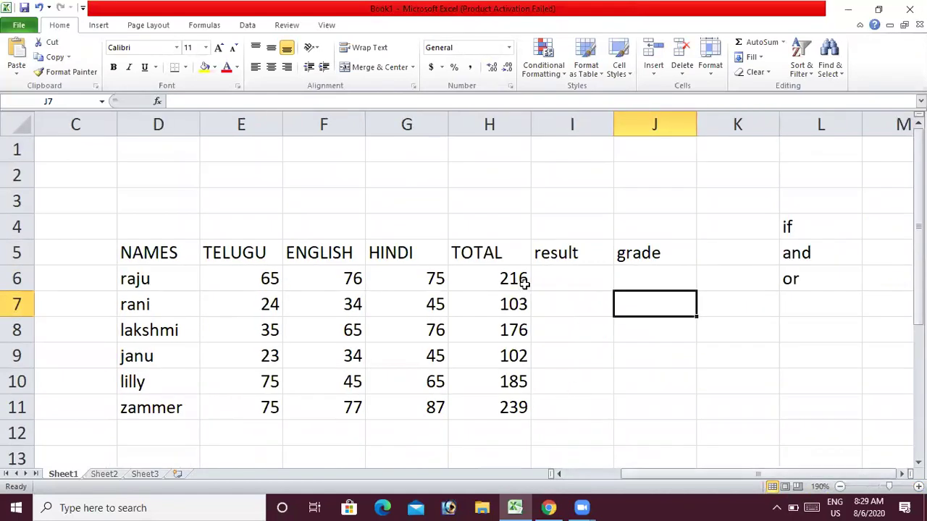
{"action": "left_click", "coordinate": [547, 280]}
{"action": "type", "text": "="}
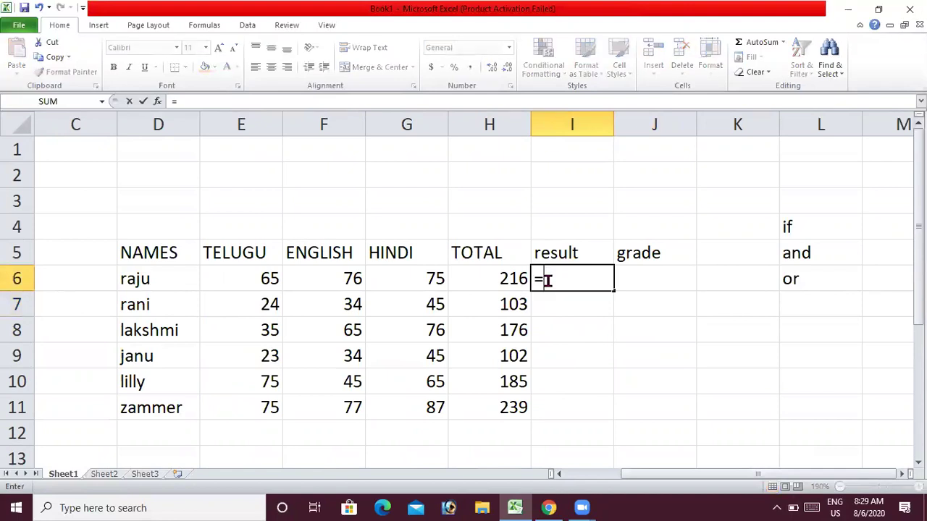
{"action": "type", "text": "if("}
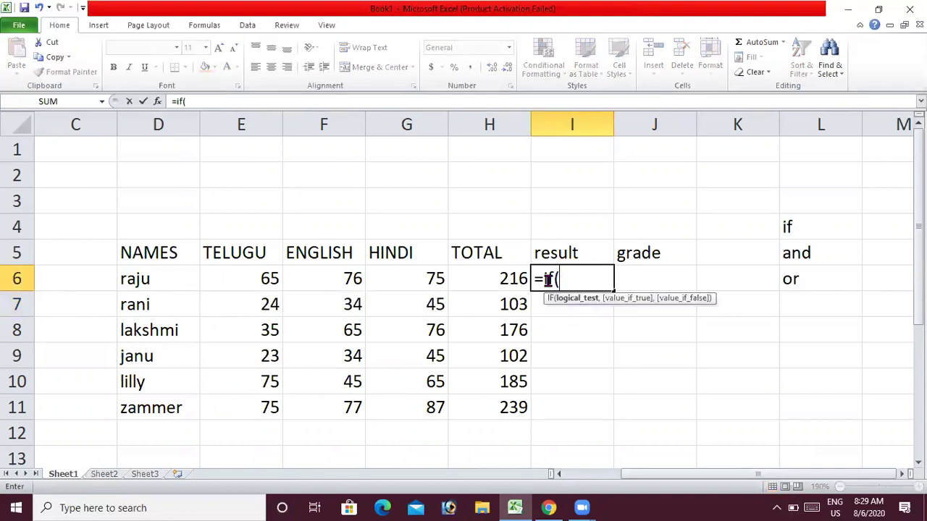
{"action": "type", "text": "and"}
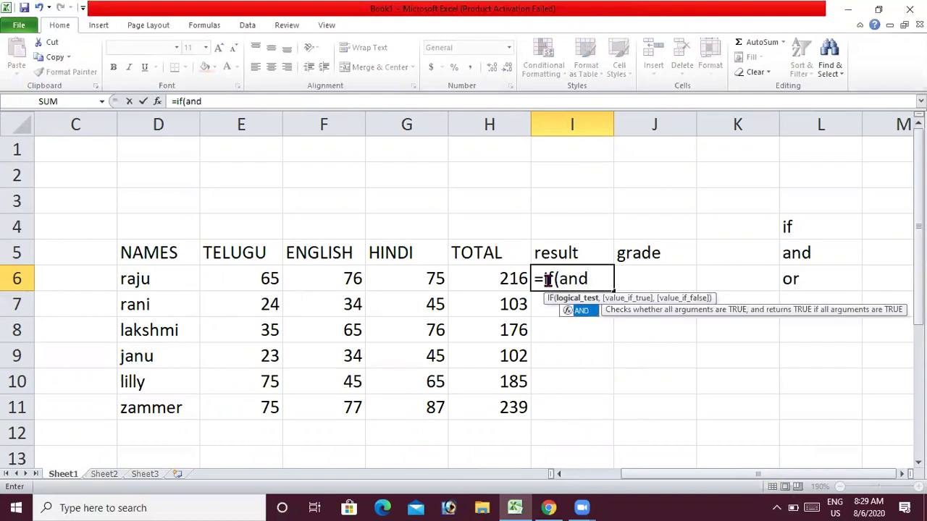
{"action": "type", "text": "("}
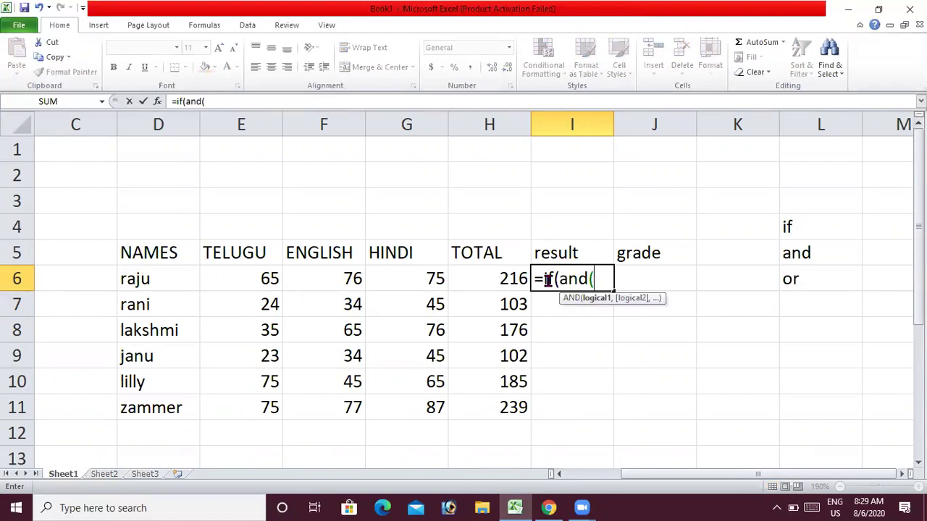
{"action": "left_click", "coordinate": [266, 278]}
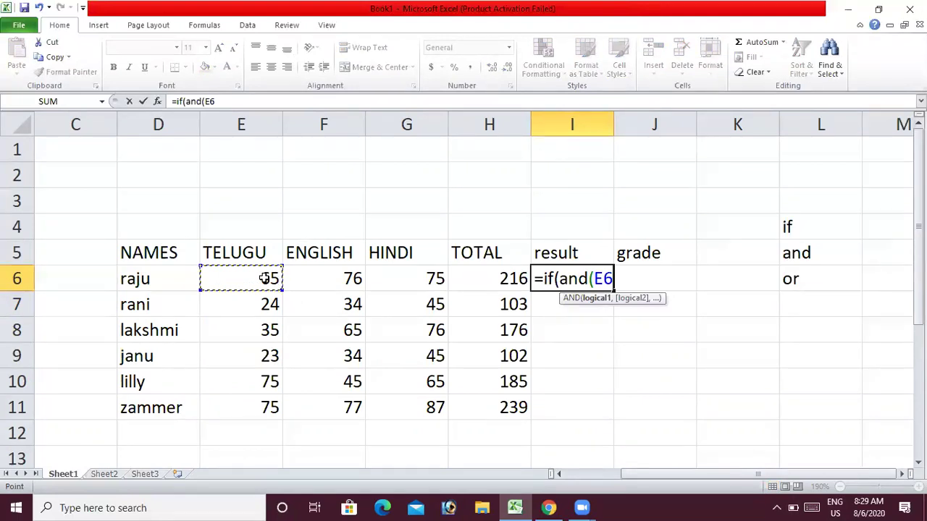
{"action": "type", "text": ">="}
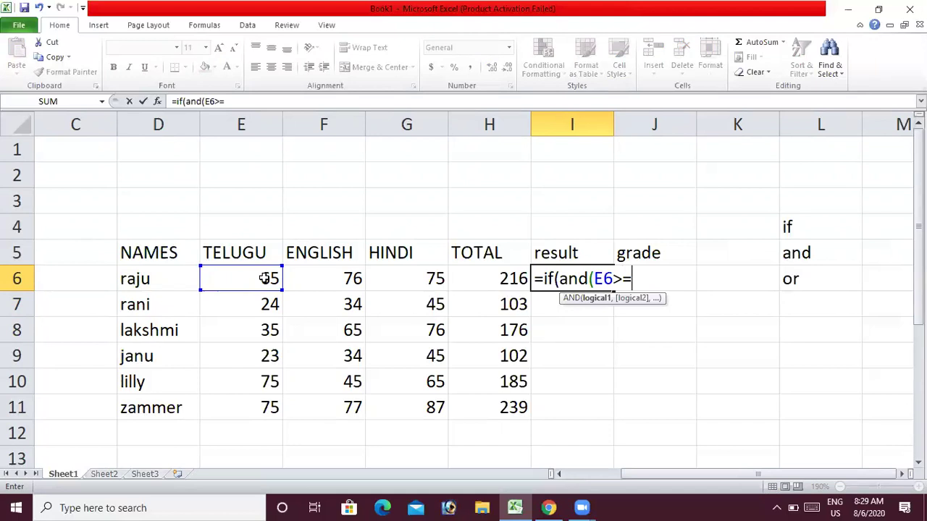
{"action": "type", "text": "35,"}
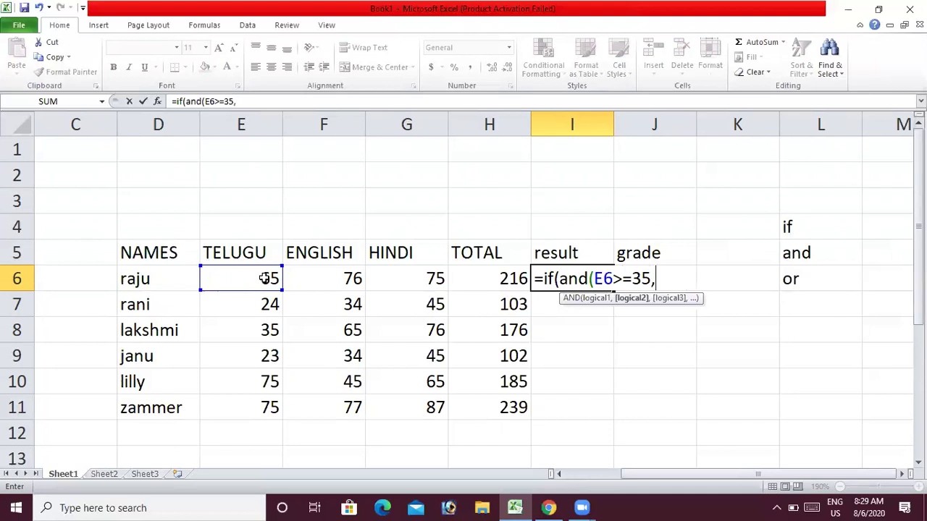
{"action": "left_click", "coordinate": [307, 281]}
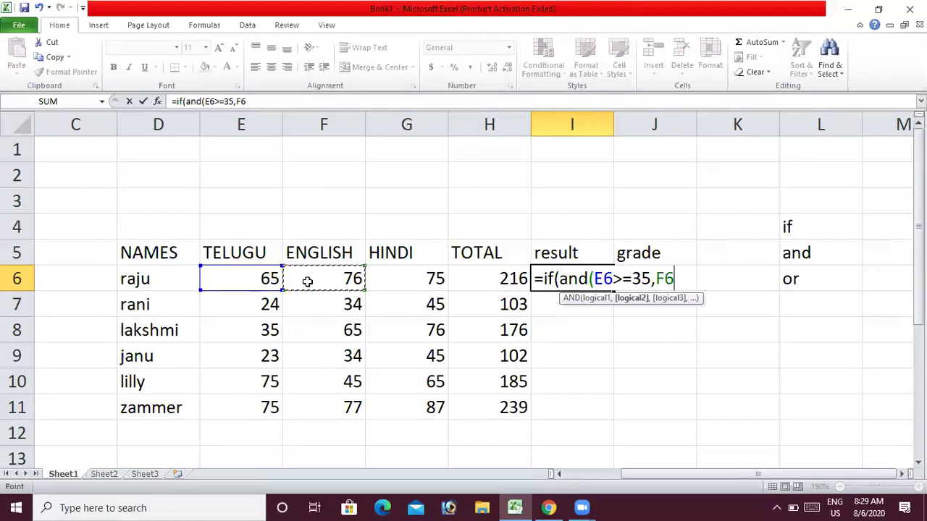
{"action": "type", "text": ">=35"}
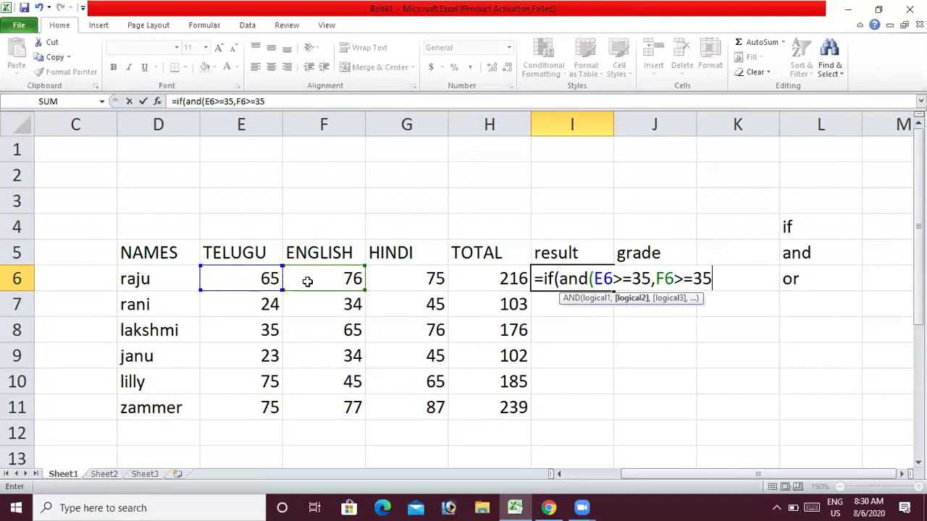
{"action": "type", "text": ","}
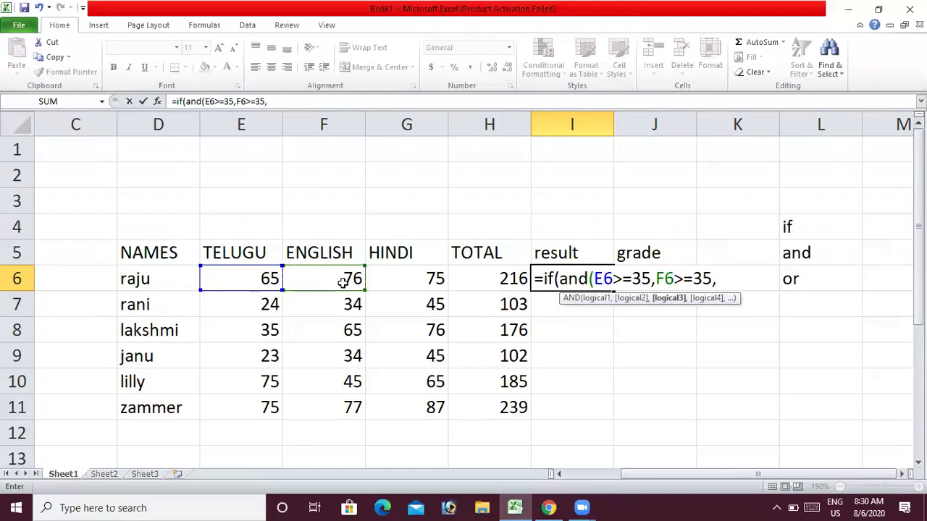
{"action": "left_click", "coordinate": [394, 278]}
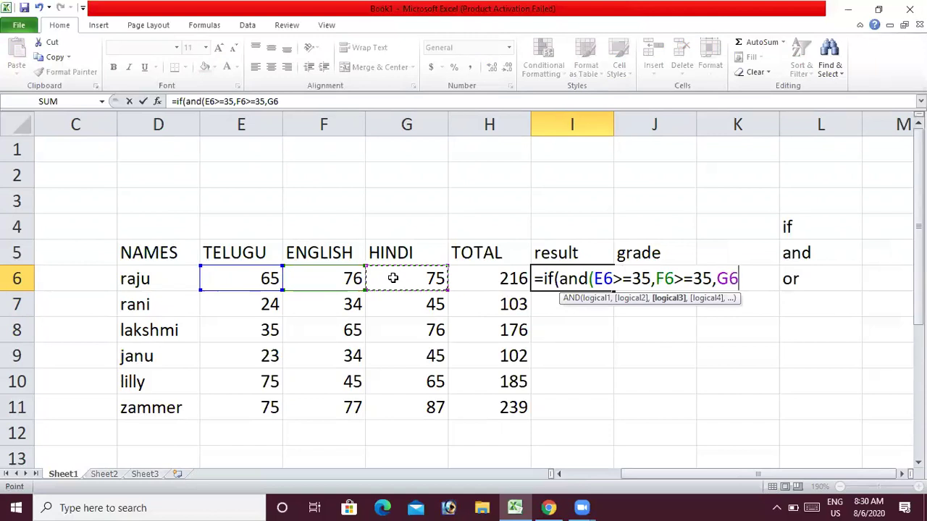
{"action": "type", "text": ">=35"}
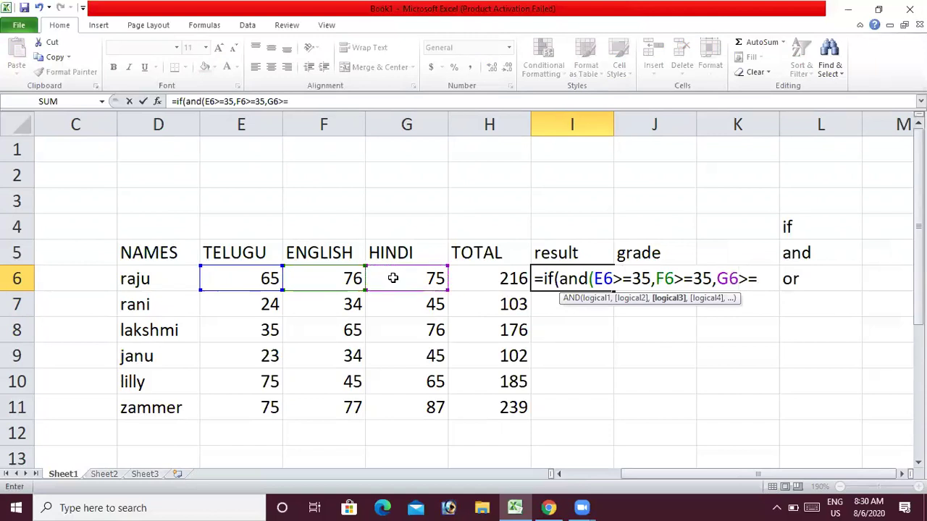
{"action": "type", "text": ")"}
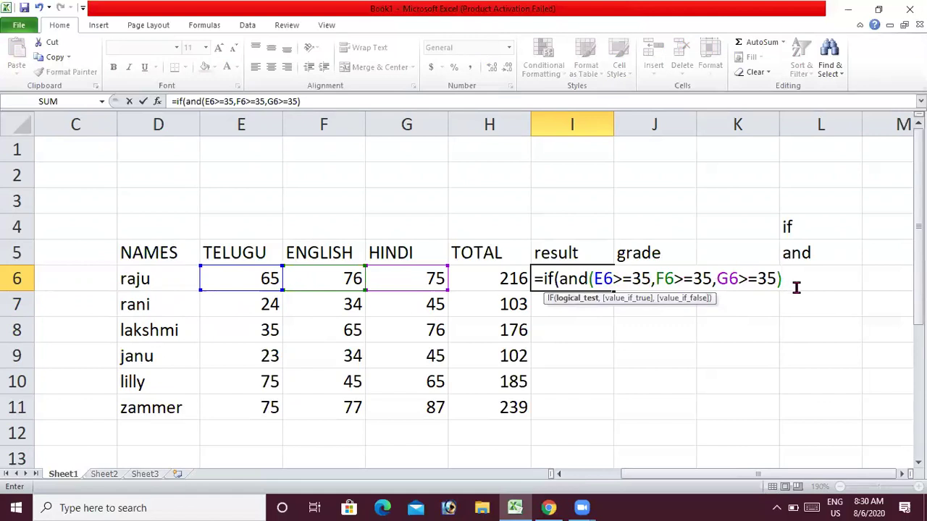
- Complete the I6 formula so it returns "pass" when the test is true and "fail" otherwise
{"action": "type", "text": ",\""}
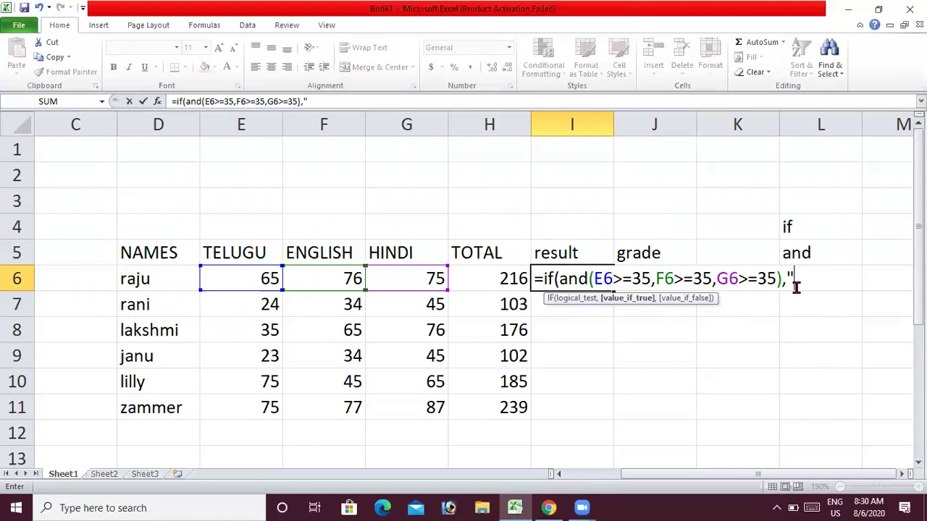
{"action": "type", "text": "pass\","}
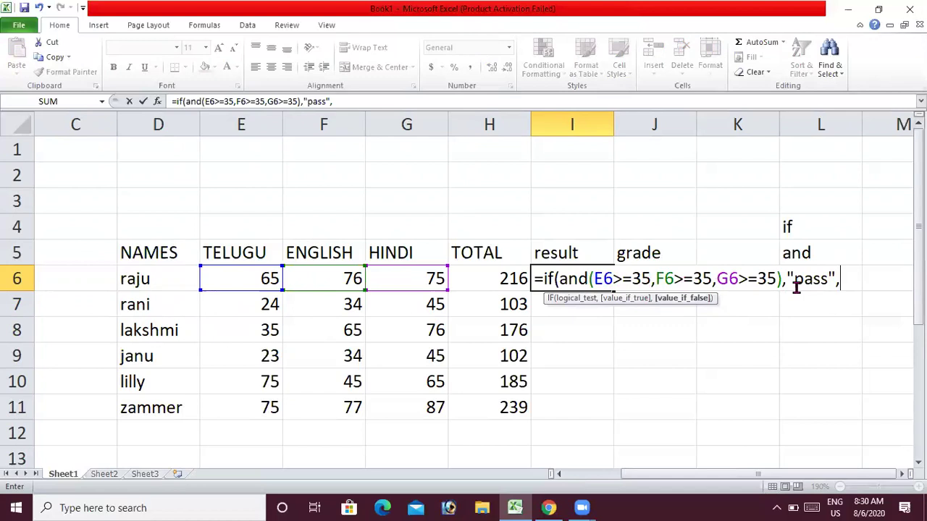
{"action": "type", "text": "\""}
{"action": "type", "text": "fail"}
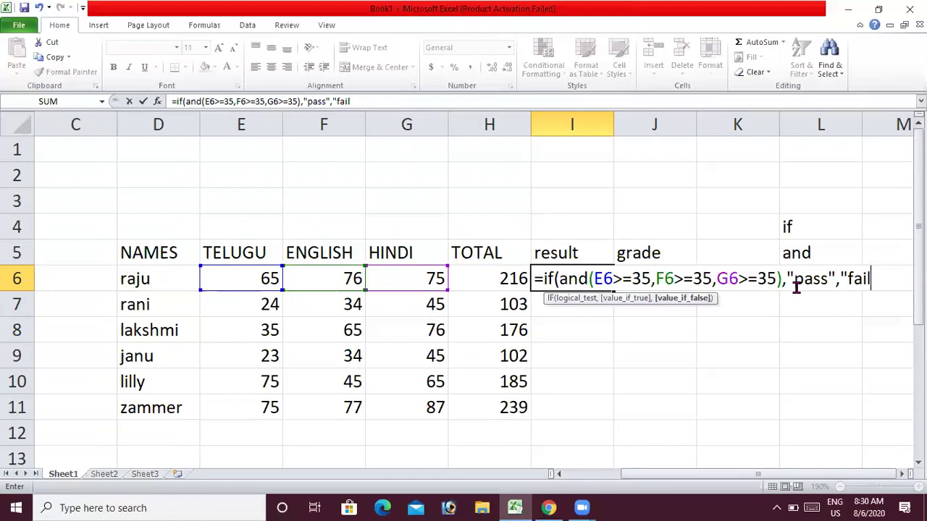
{"action": "type", "text": "\")"}
{"action": "key", "text": "Return"}
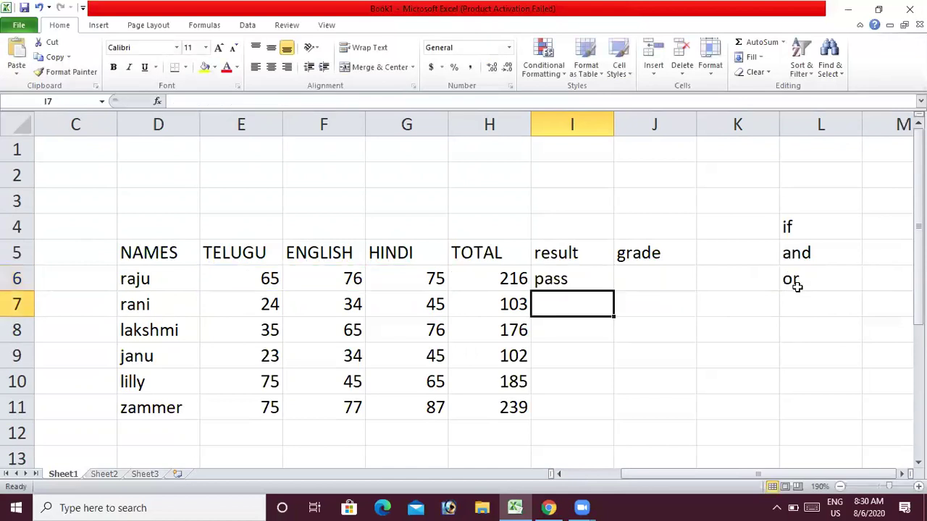
- Fill the result formula from I6 down to I11
{"action": "left_click", "coordinate": [589, 278]}
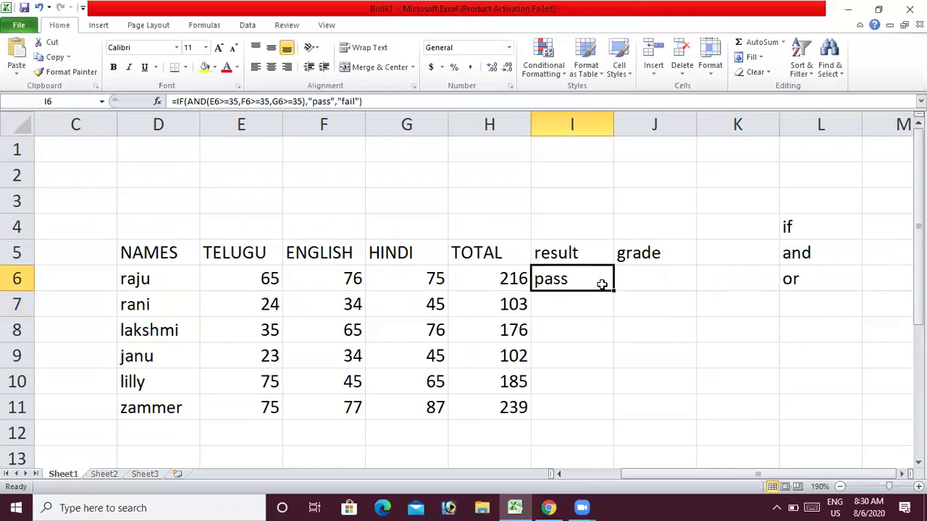
{"action": "left_click_drag", "start_coordinate": [613, 290], "coordinate": [609, 418]}
{"action": "left_click", "coordinate": [670, 399]}
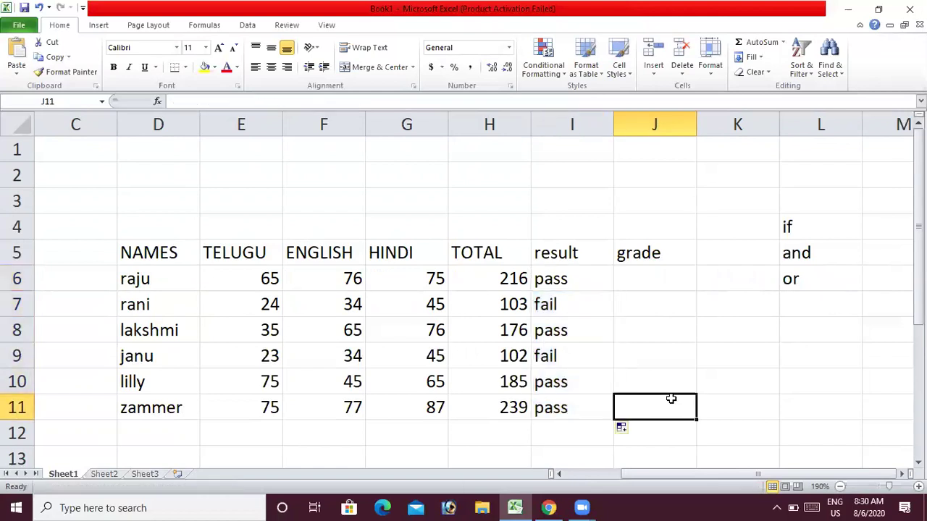
{"action": "left_click", "coordinate": [581, 281]}
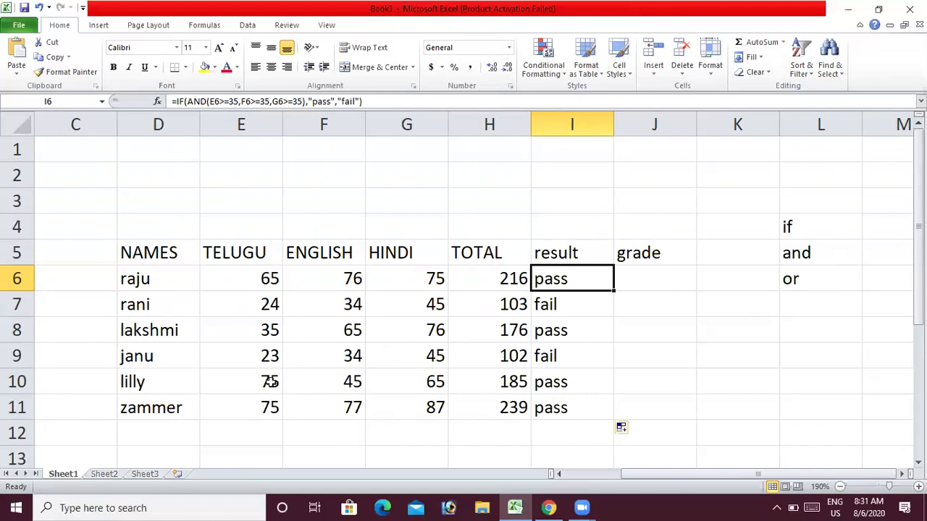
- Set the TELUGU mark in E10 to 23
{"action": "left_click", "coordinate": [270, 381]}
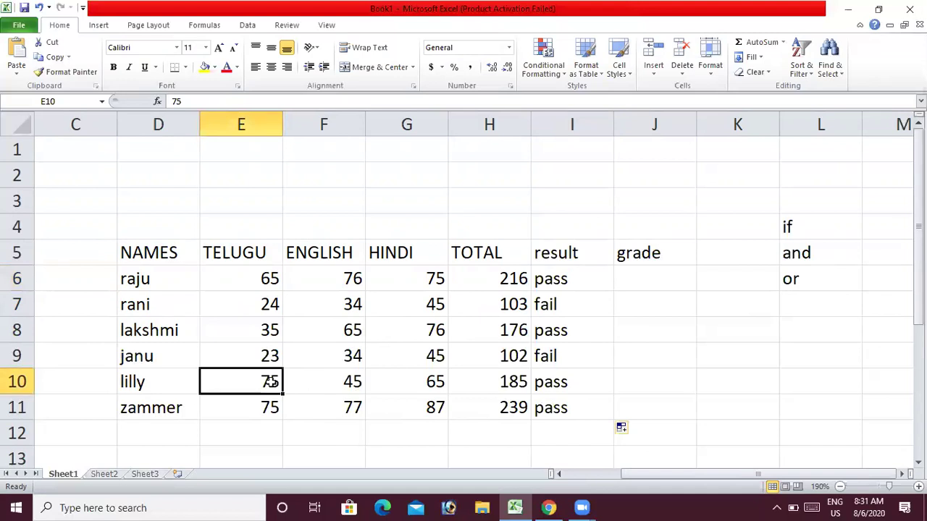
{"action": "type", "text": "23"}
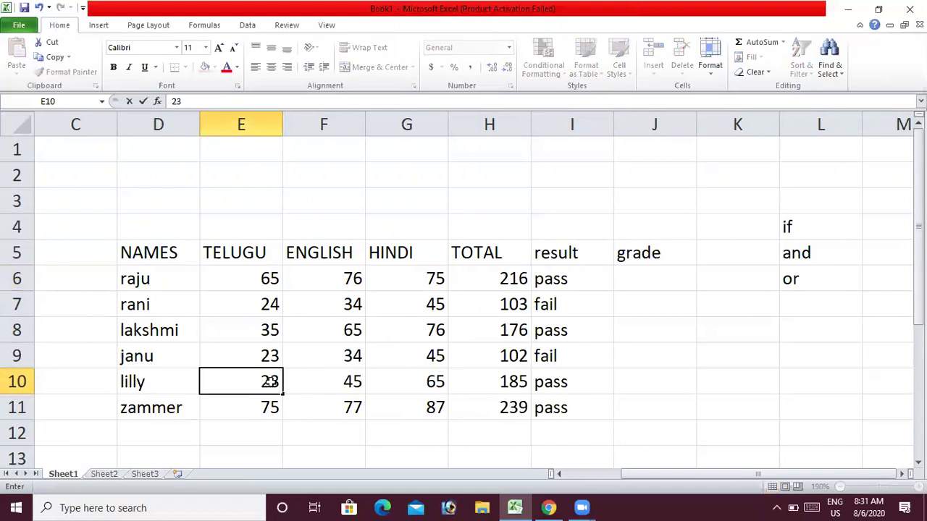
{"action": "key", "text": "Return"}
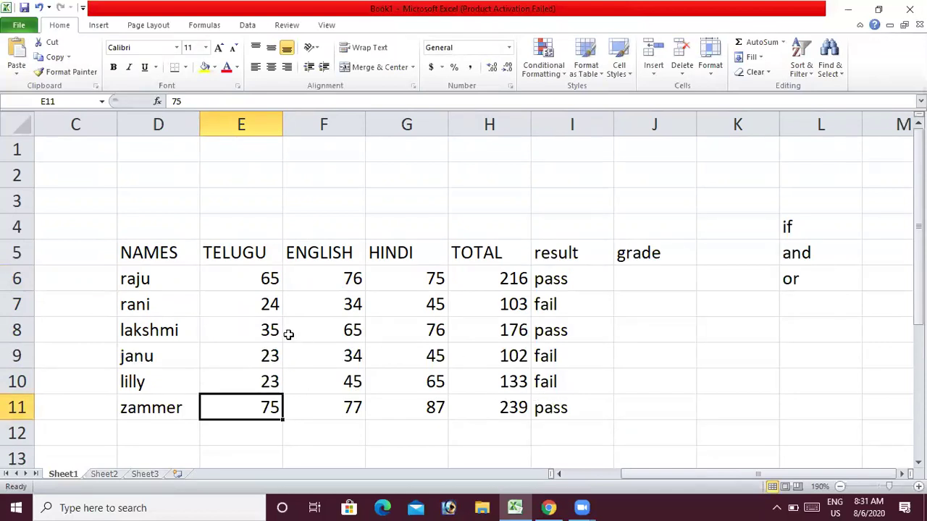
- Set the row 7 marks to 45 for TELUGU and 65 for ENGLISH, and review the result formulas in I7 and I6
{"action": "left_click", "coordinate": [266, 304]}
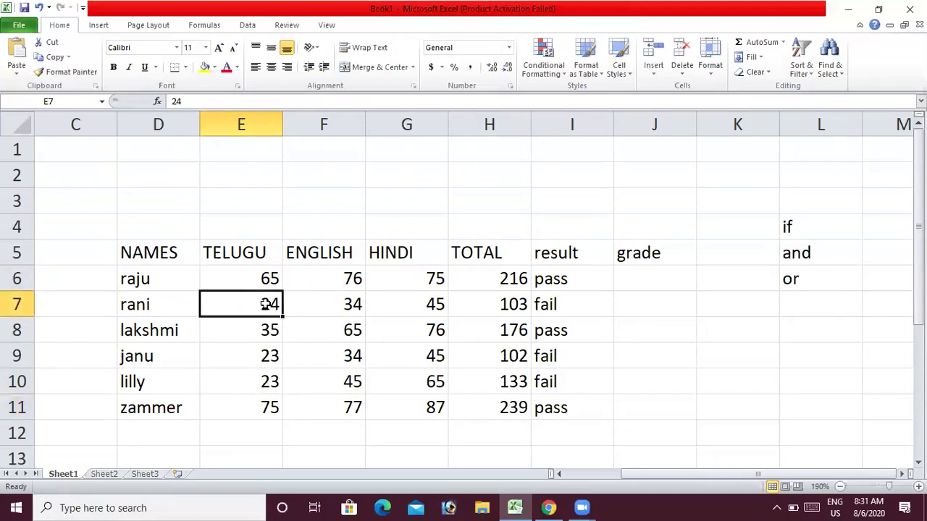
{"action": "type", "text": "45"}
{"action": "key", "text": "Tab"}
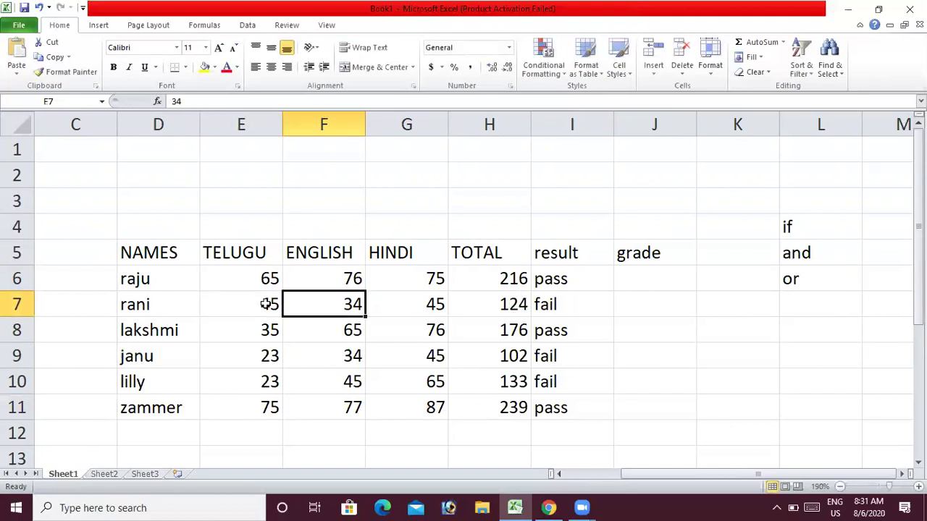
{"action": "type", "text": "65"}
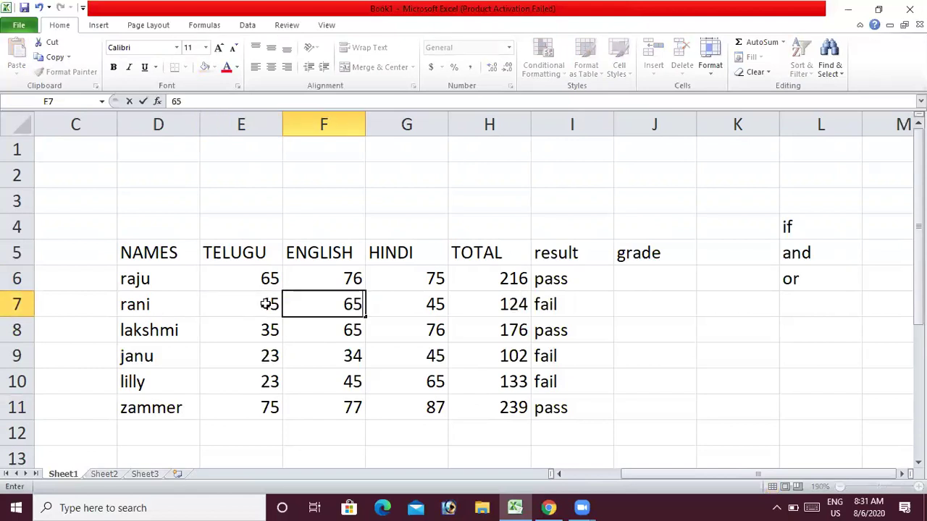
{"action": "key", "text": "Return"}
{"action": "key", "text": "Right"}
{"action": "key", "text": "Right"}
{"action": "key", "text": "Right"}
{"action": "key", "text": "Up"}
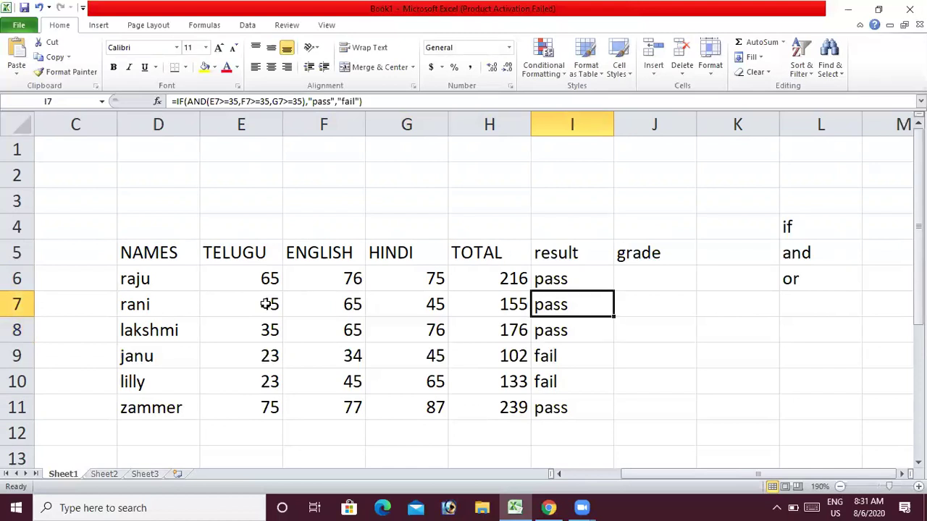
{"action": "double_click", "coordinate": [561, 285]}
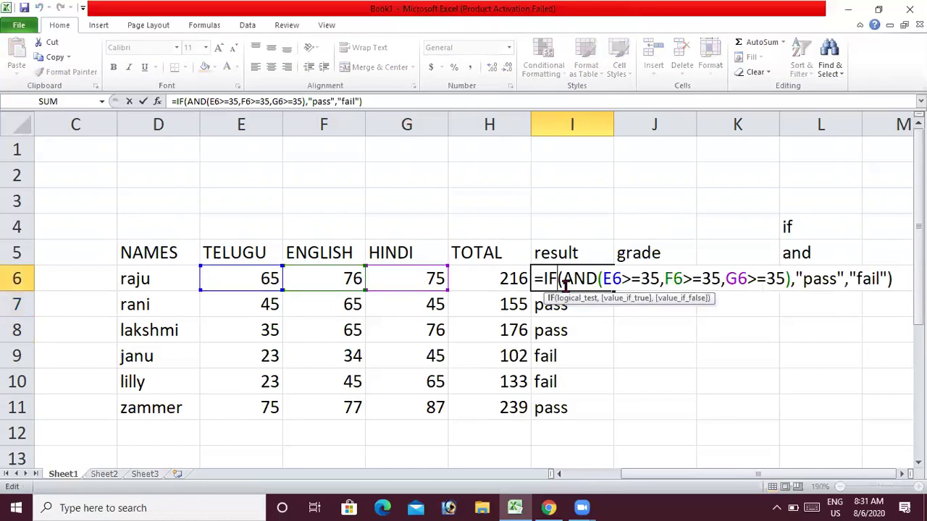
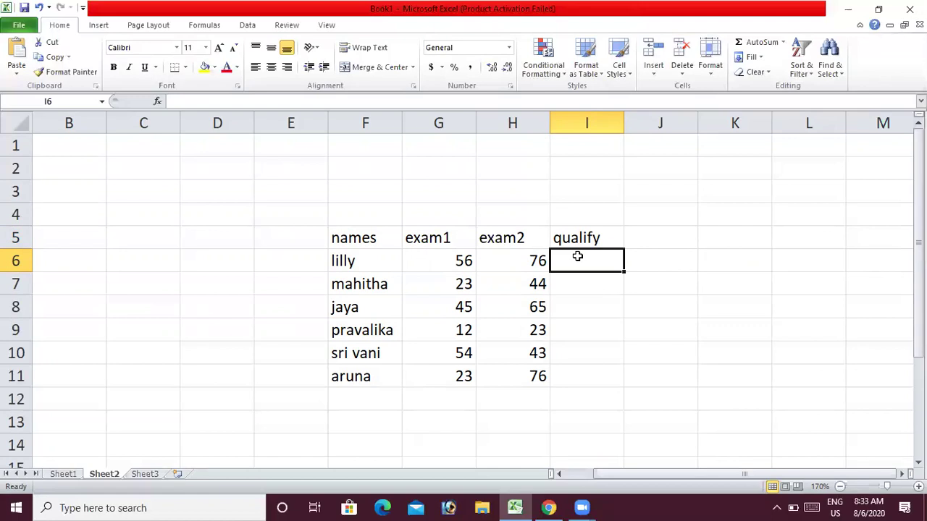
- Start an IF formula in I6 with an OR test for G6>=40 or H6>=40
{"action": "type", "text": "="}
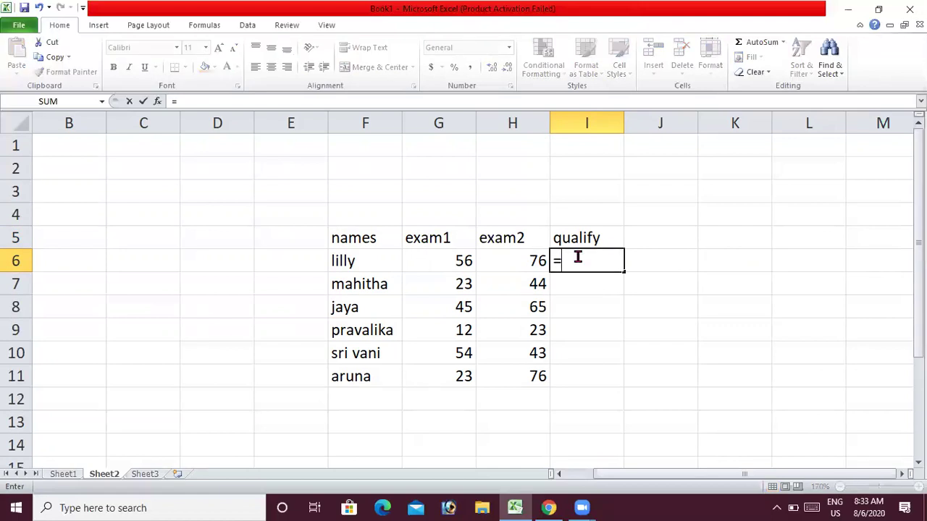
{"action": "type", "text": "if("}
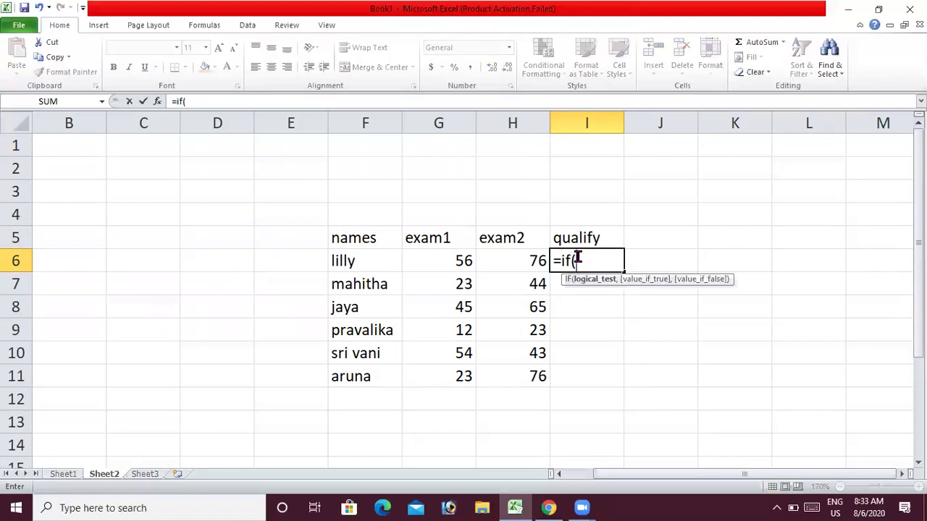
{"action": "type", "text": "or("}
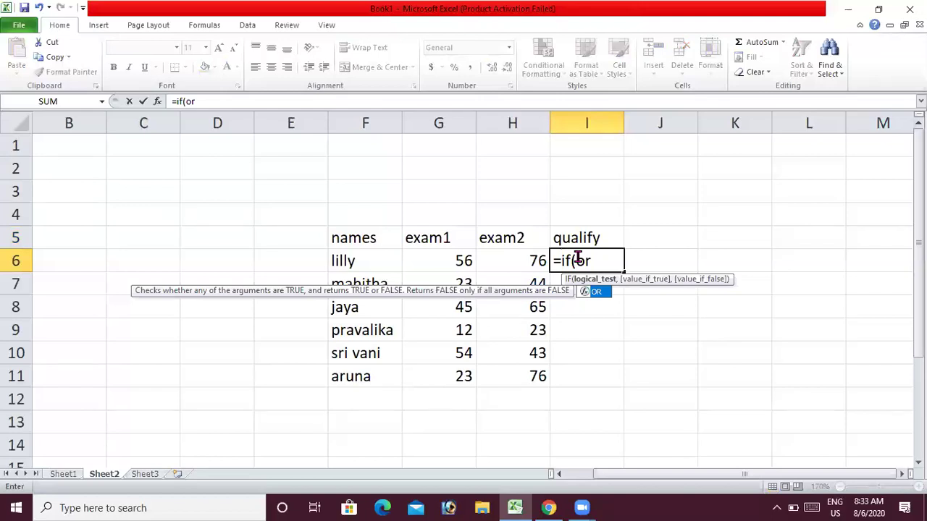
{"action": "left_click", "coordinate": [459, 260]}
{"action": "type", "text": ">"}
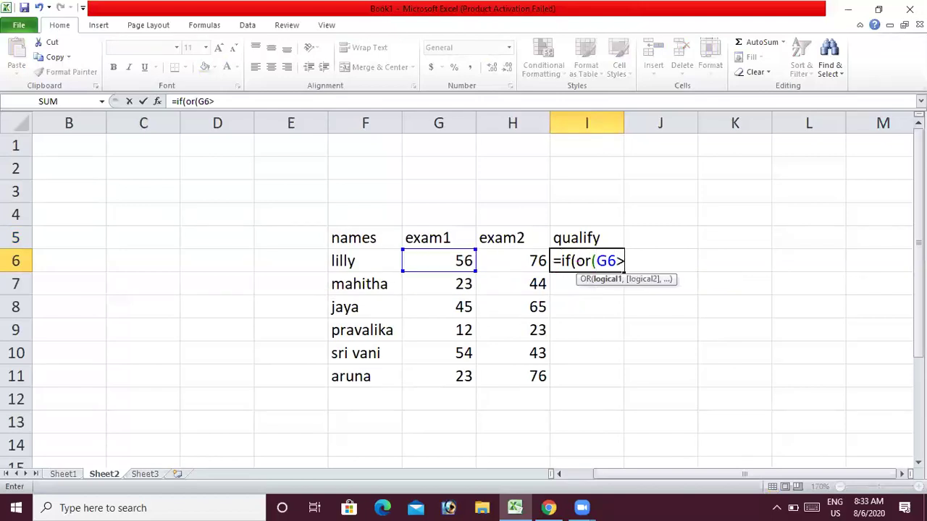
{"action": "type", "text": "=40,"}
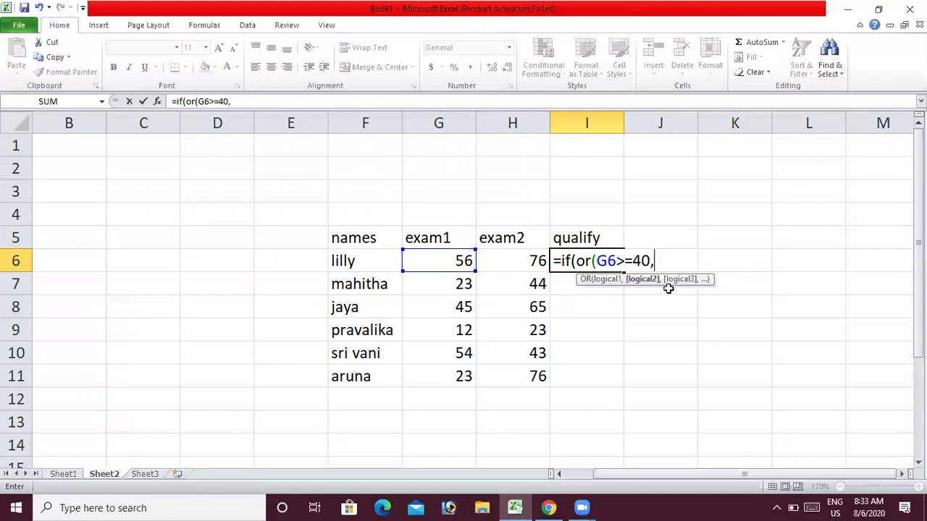
{"action": "left_click", "coordinate": [524, 265]}
{"action": "type", "text": ">="}
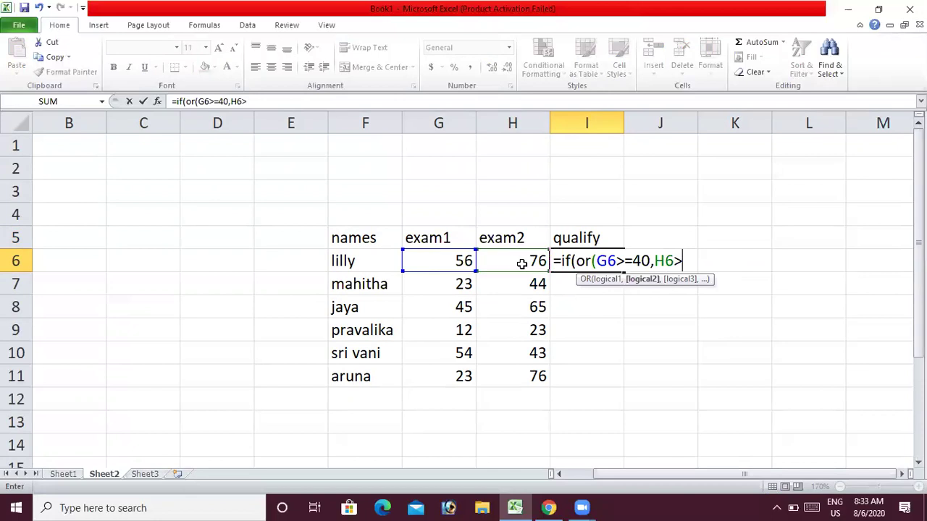
{"action": "type", "text": "40),\""}
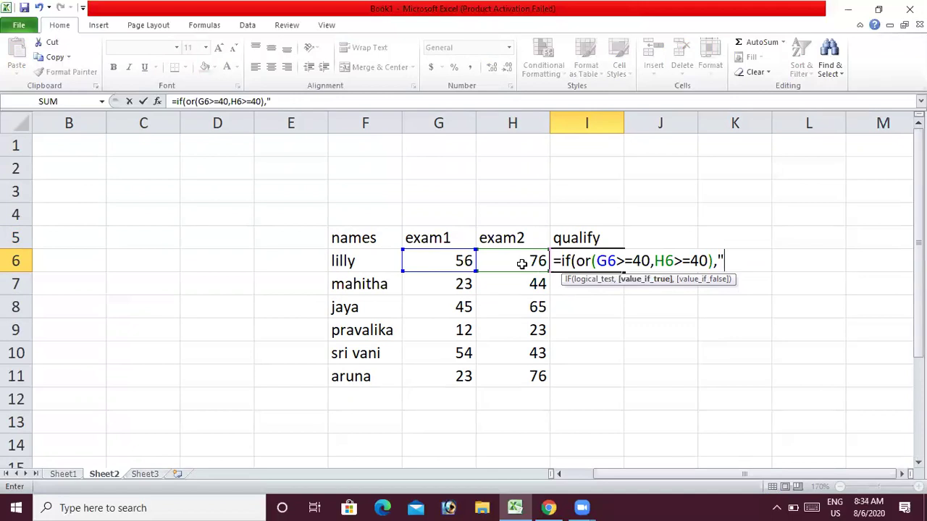
- Complete the I6 formula to return "qualify" when true and "unqualify" otherwise, accepting the proposed correction of the missing quotation mark
{"action": "type", "text": "qualify\","}
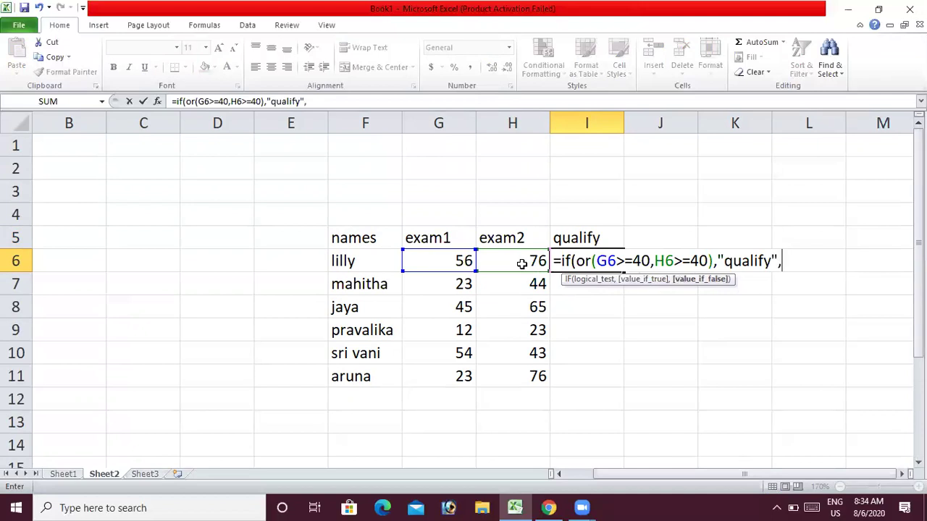
{"action": "type", "text": "u"}
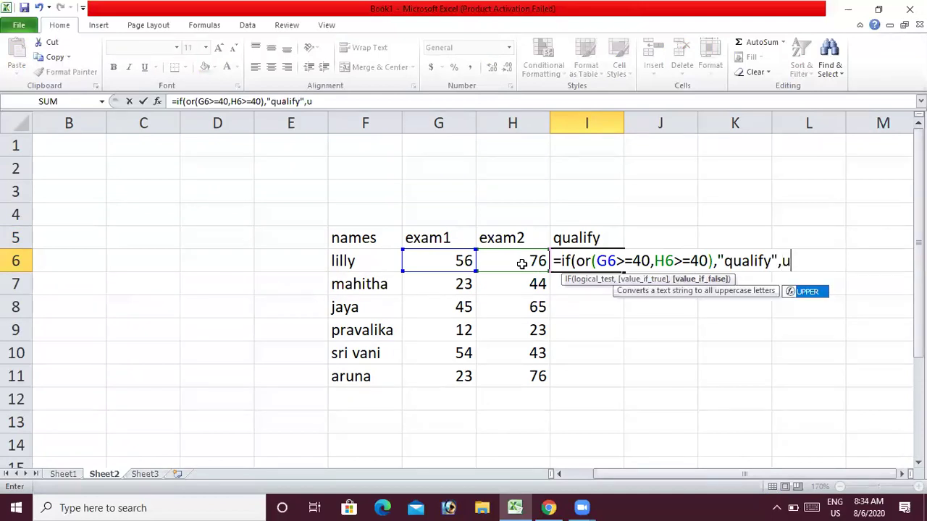
{"action": "type", "text": "nquali"}
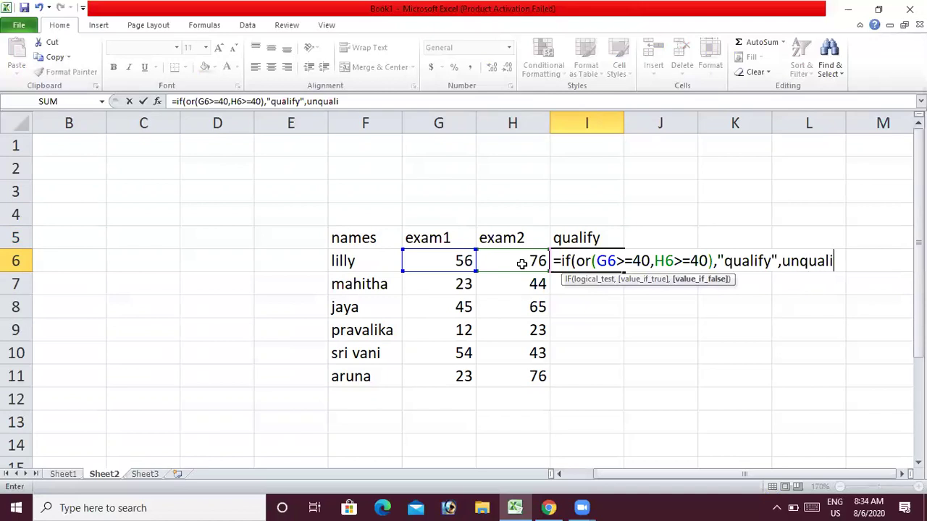
{"action": "type", "text": "fy\")"}
{"action": "key", "text": "Return"}
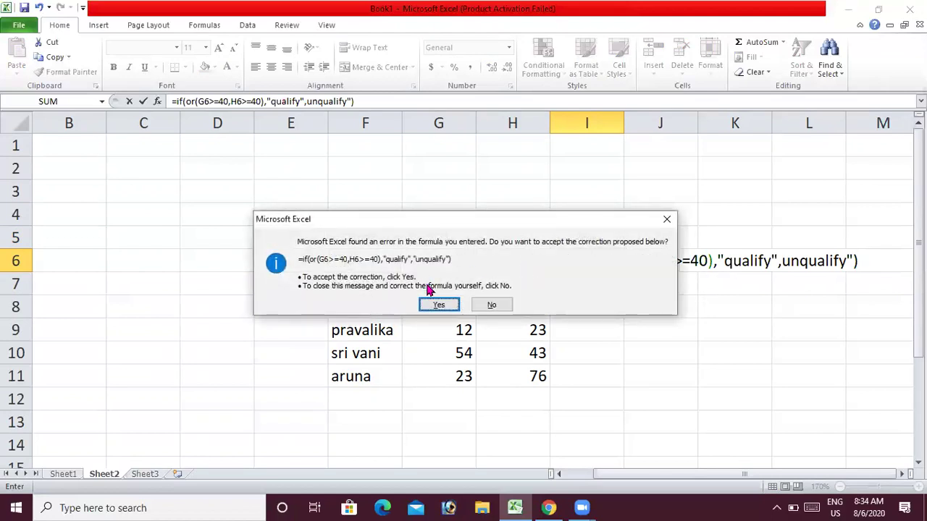
{"action": "left_click", "coordinate": [438, 306]}
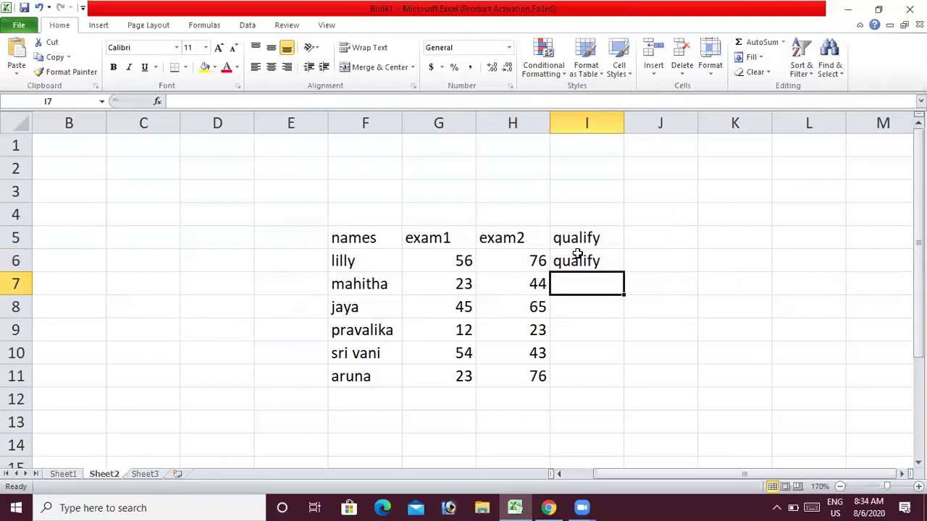
- Review the qualify formula in I6 and fill it down to I11
{"action": "left_click", "coordinate": [579, 259]}
{"action": "double_click", "coordinate": [580, 259]}
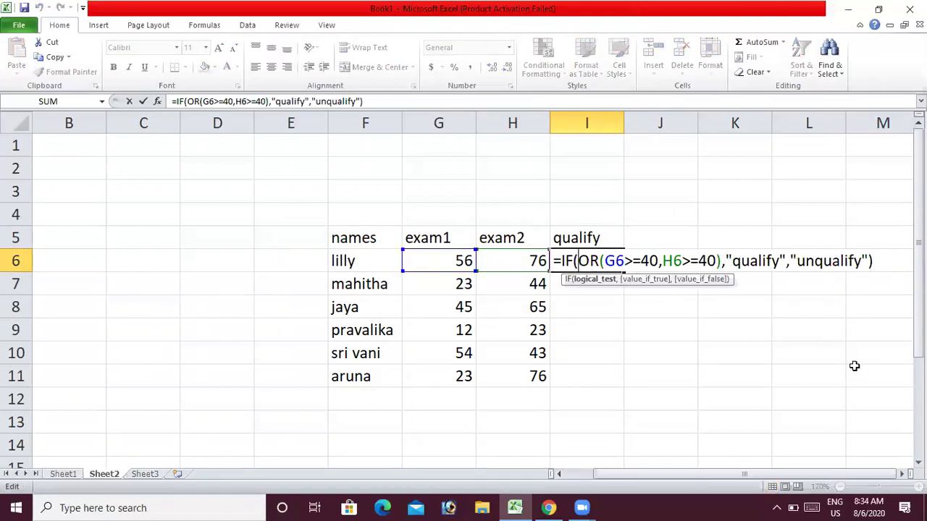
{"action": "key", "text": "Return"}
{"action": "left_click", "coordinate": [616, 259]}
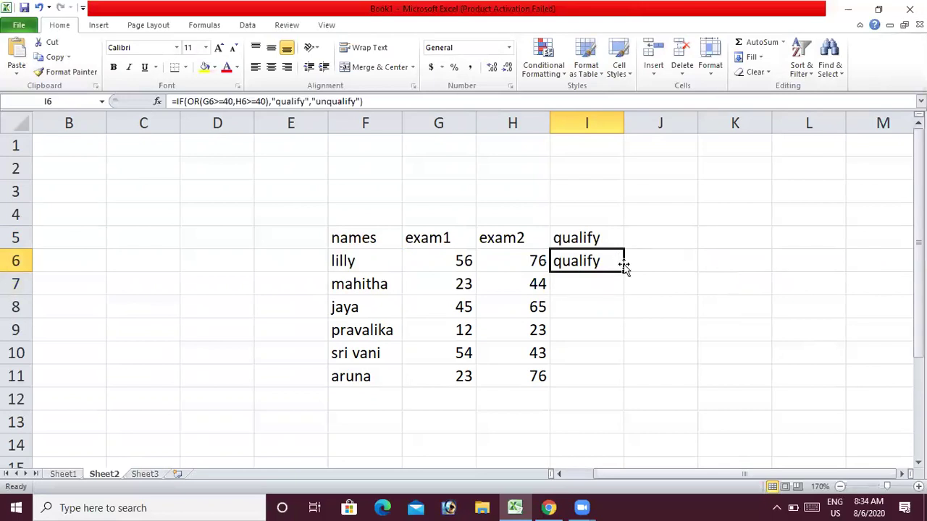
{"action": "left_click_drag", "start_coordinate": [623, 269], "coordinate": [616, 387]}
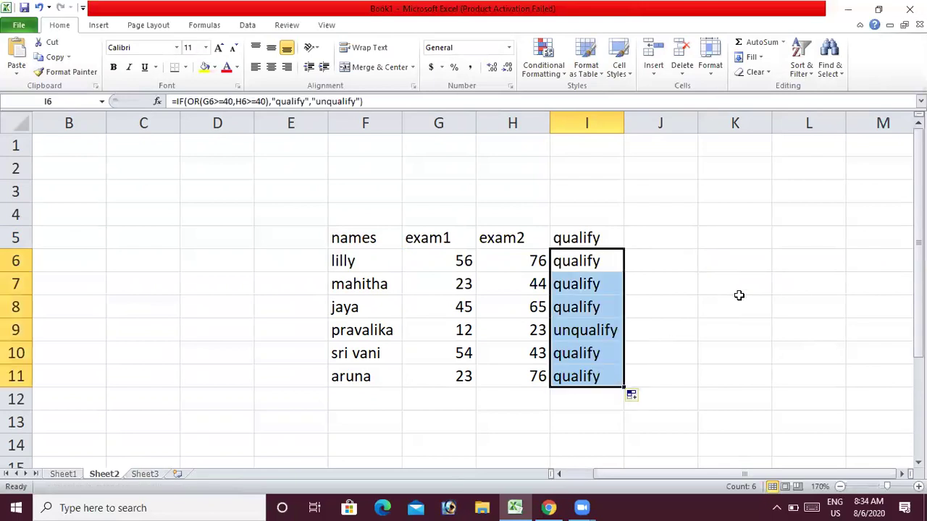
{"action": "left_click", "coordinate": [739, 297]}
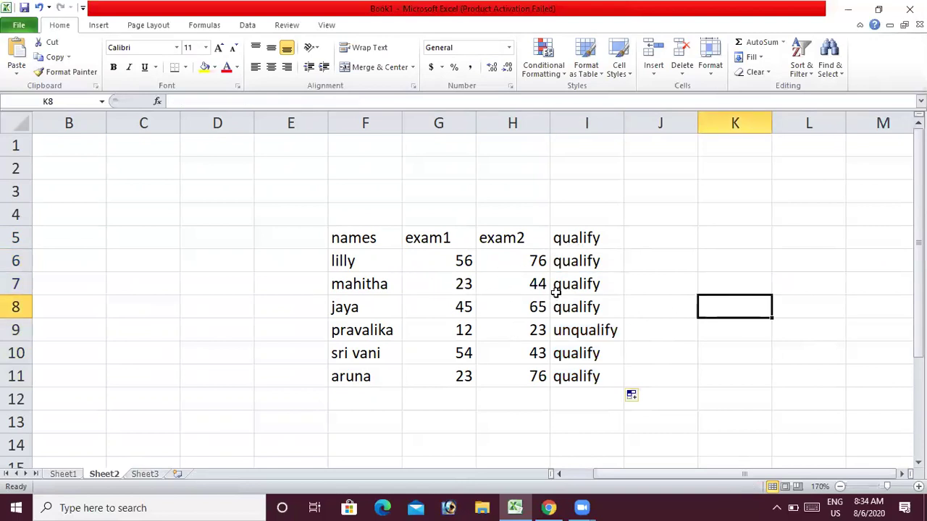
- Check the row 7 marks and the formula in I9, and set the exam2 mark in H11 to 32
{"action": "left_click", "coordinate": [526, 288]}
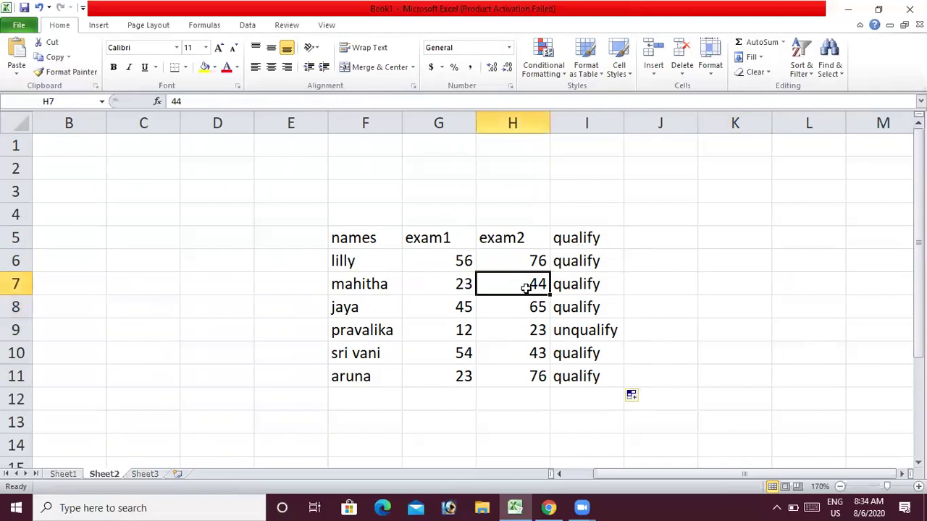
{"action": "left_click", "coordinate": [448, 283]}
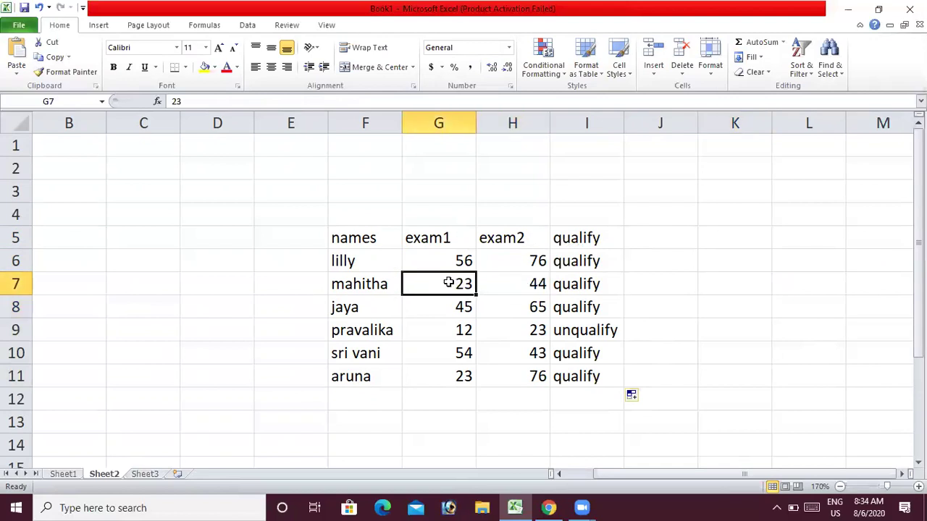
{"action": "left_click", "coordinate": [524, 288]}
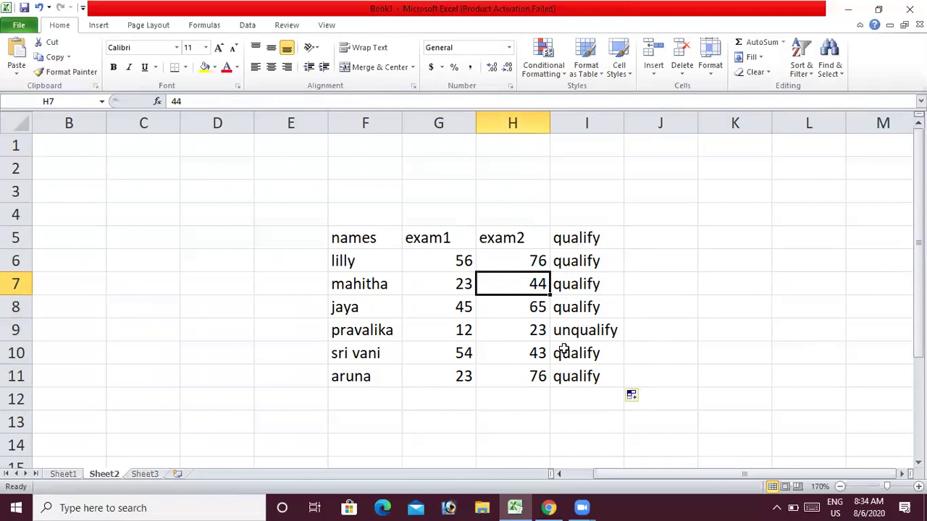
{"action": "left_click", "coordinate": [596, 333]}
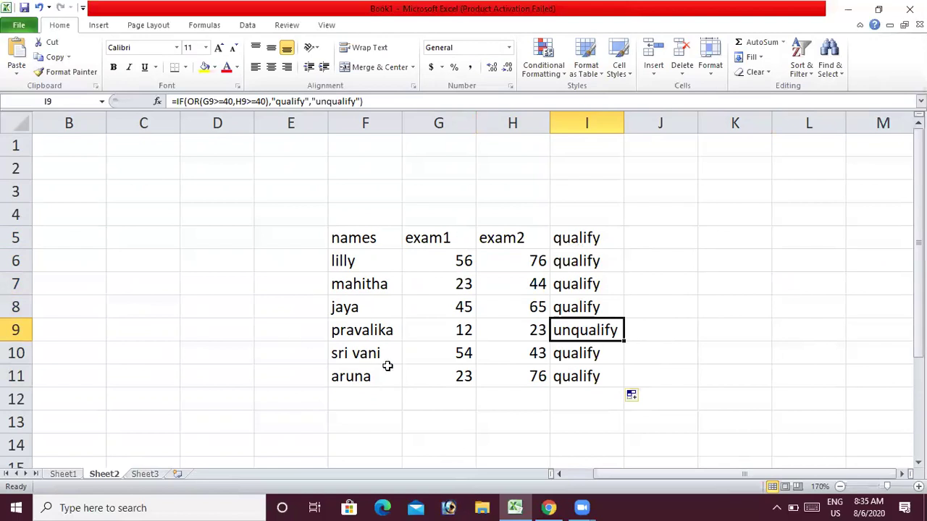
{"action": "left_click", "coordinate": [450, 376]}
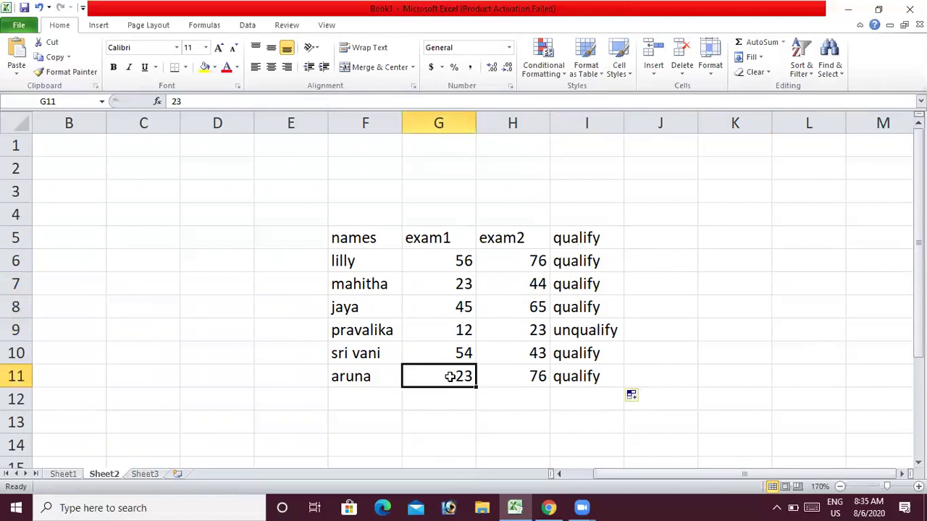
{"action": "left_click", "coordinate": [530, 371]}
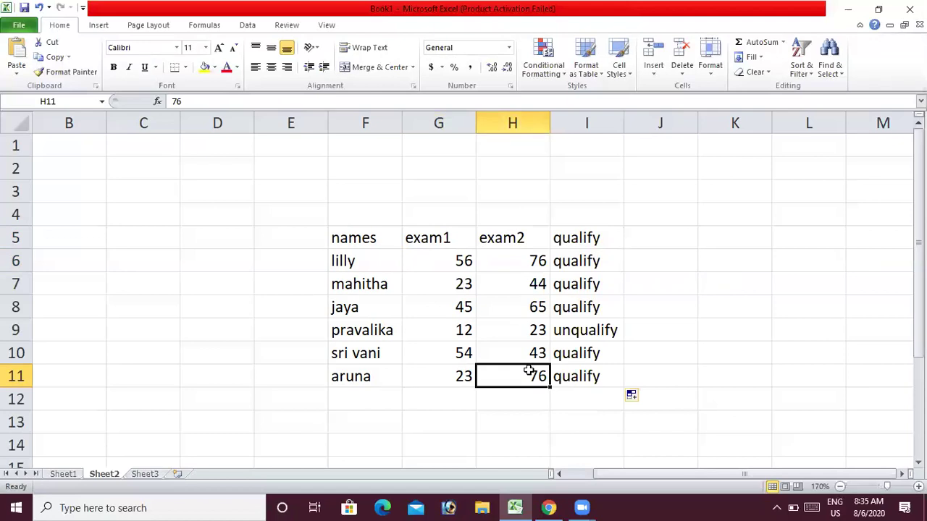
{"action": "type", "text": "32"}
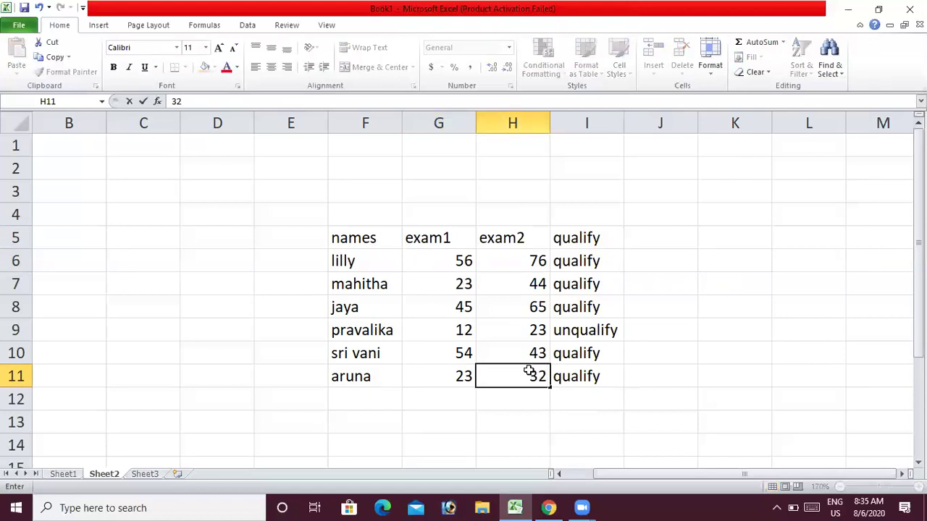
{"action": "key", "text": "Return"}
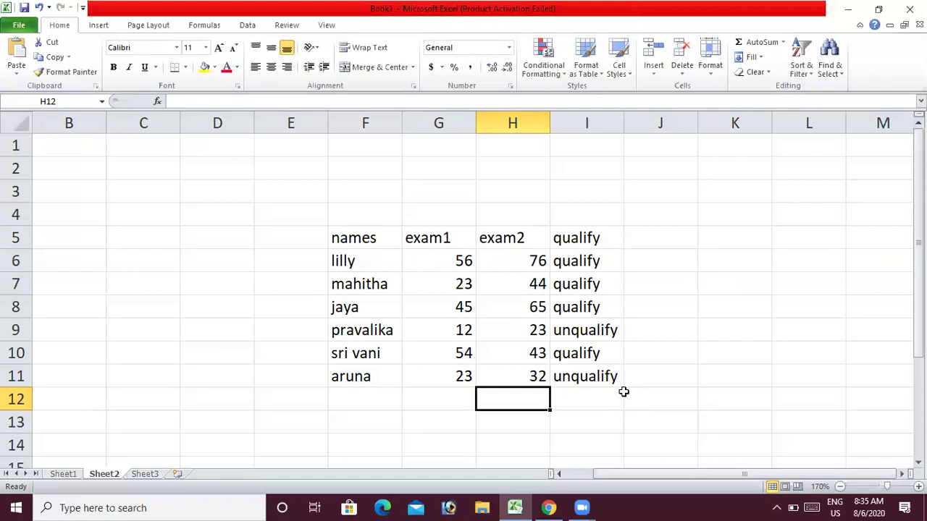
- On Sheet1, start an IF formula in the grade cell J6 that returns "A" when H6>=250
{"action": "left_click", "coordinate": [63, 473]}
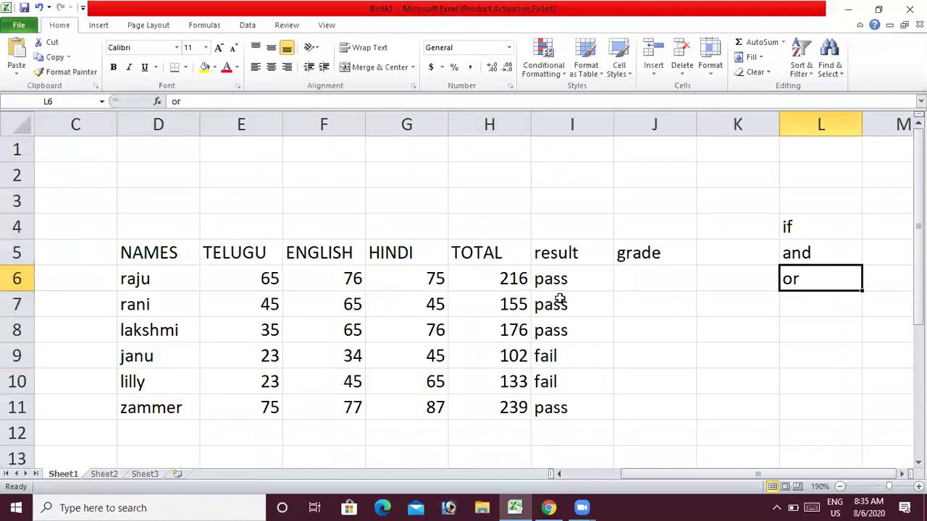
{"action": "left_click", "coordinate": [627, 280]}
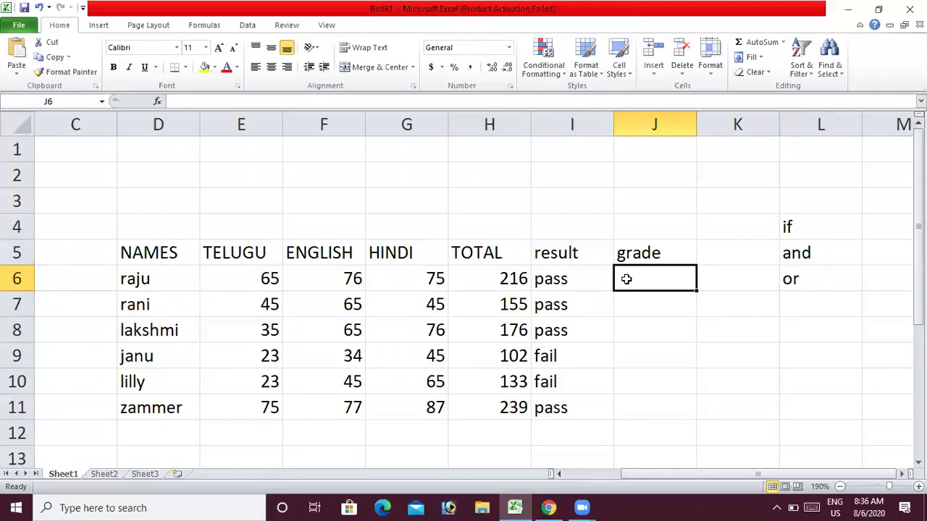
{"action": "type", "text": "="}
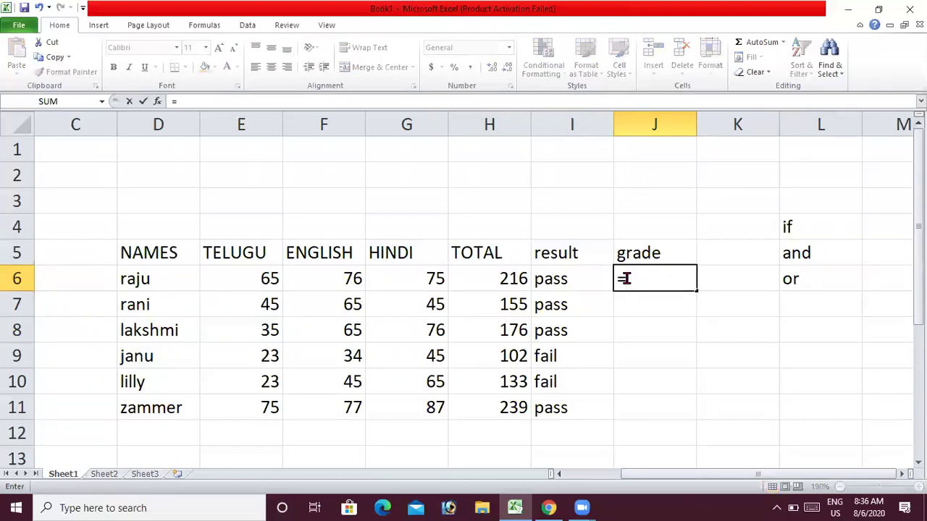
{"action": "type", "text": "if("}
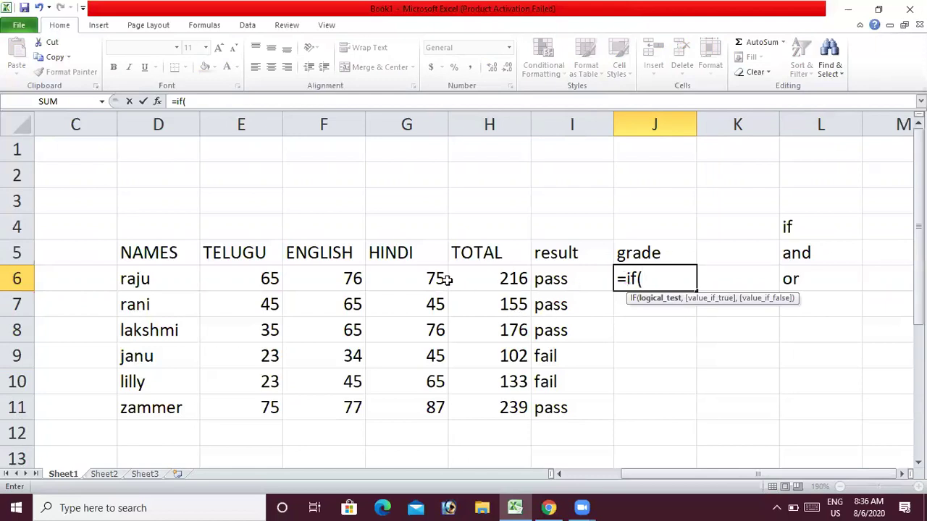
{"action": "left_click", "coordinate": [489, 278]}
{"action": "type", "text": ">=2"}
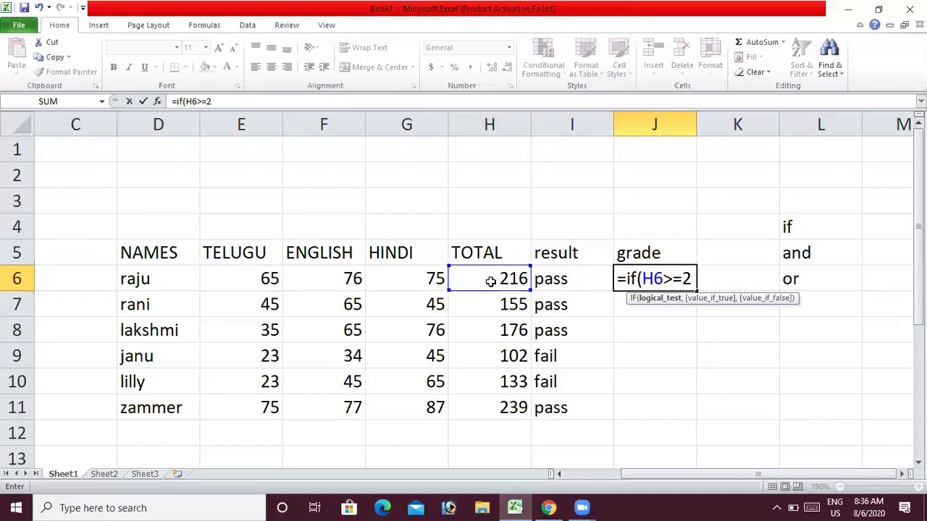
{"action": "type", "text": "50,\""}
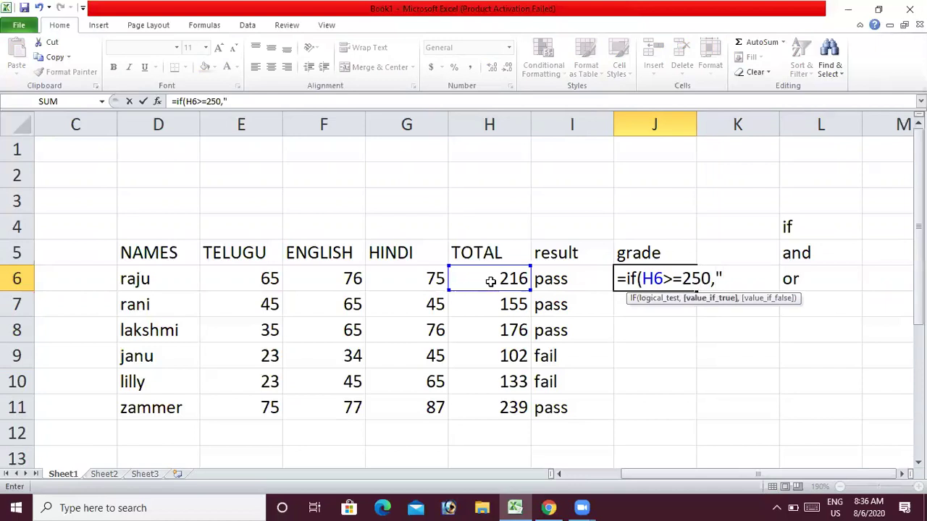
{"action": "type", "text": "A\","}
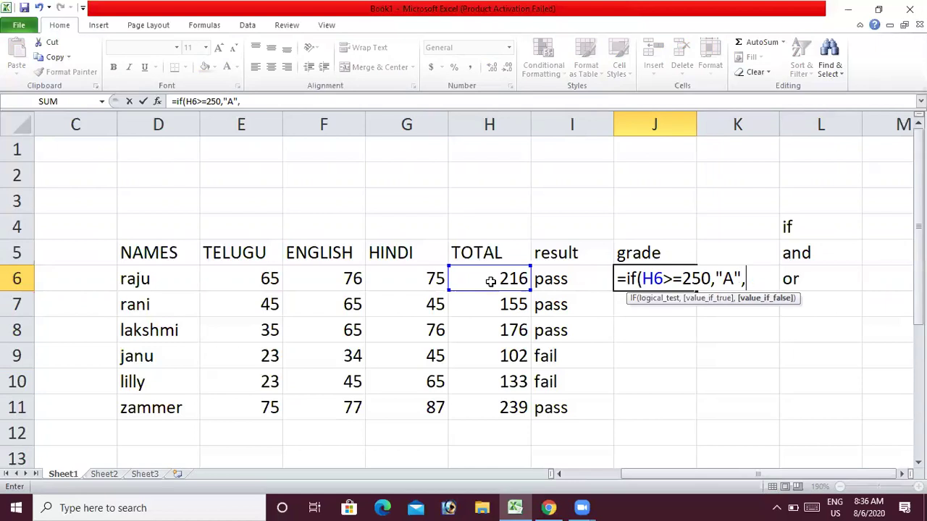
- Nest a second IF in the J6 grade formula that returns "B" when H6>=200
{"action": "type", "text": "if("}
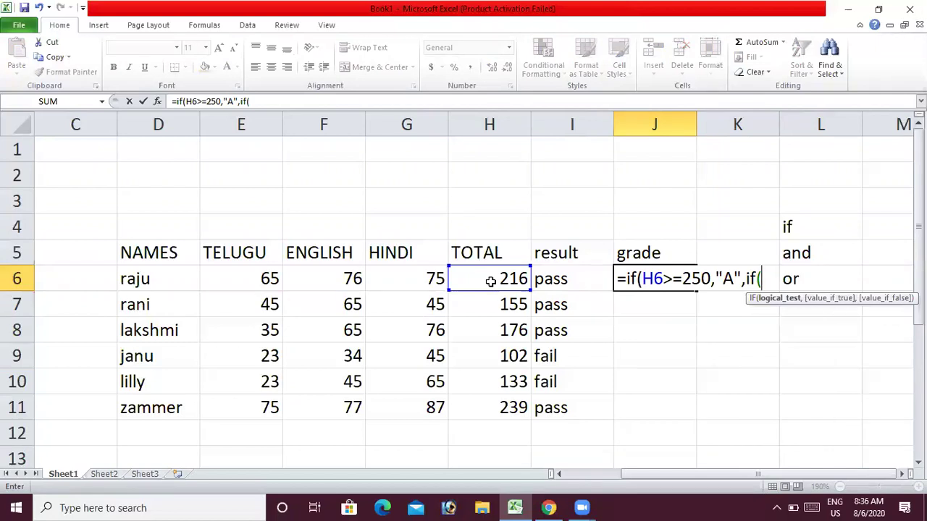
{"action": "left_click", "coordinate": [480, 275]}
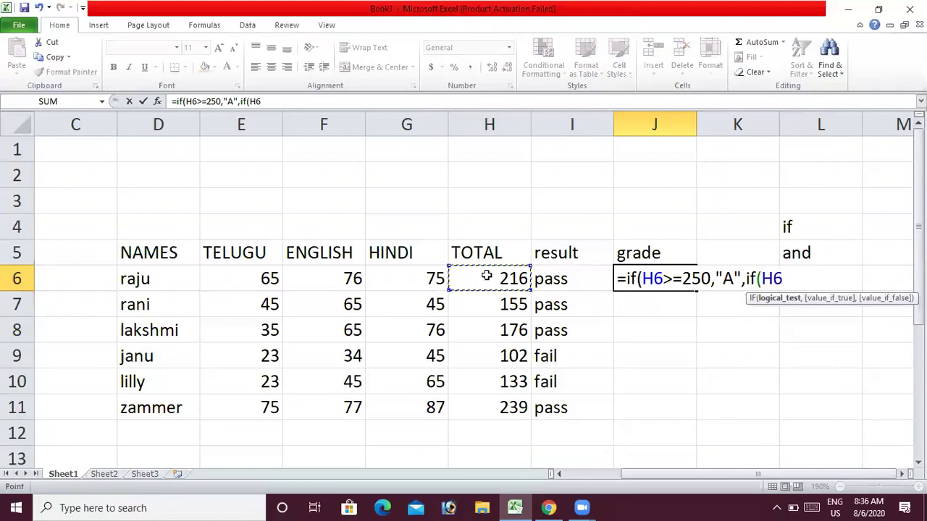
{"action": "type", "text": ">="}
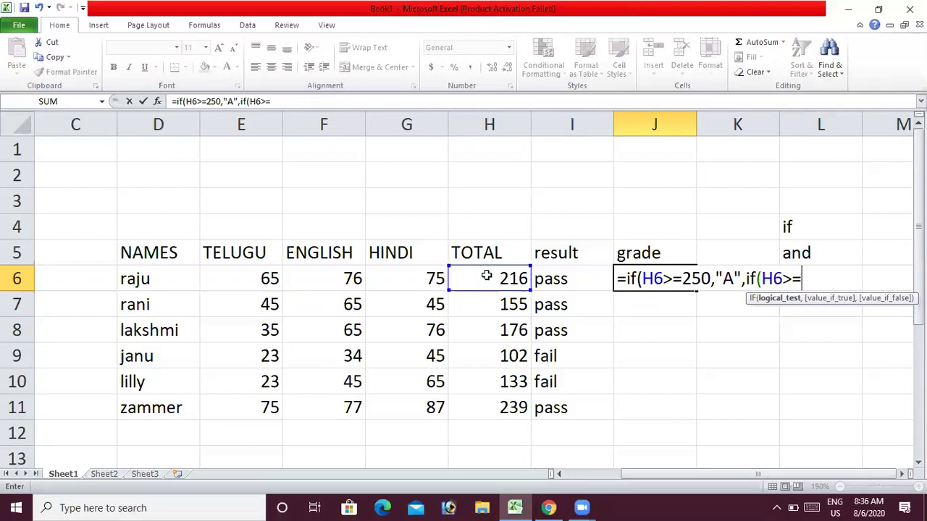
{"action": "type", "text": "200,\""}
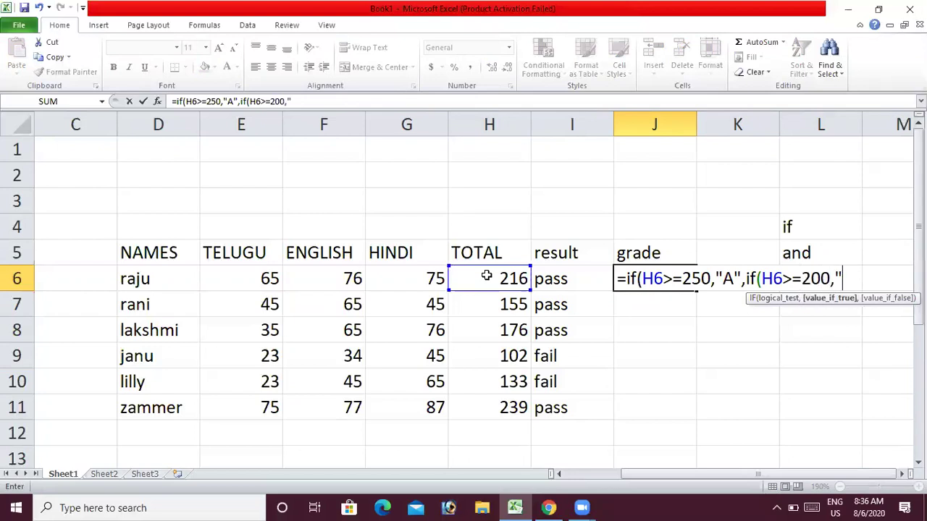
{"action": "type", "text": "B\","}
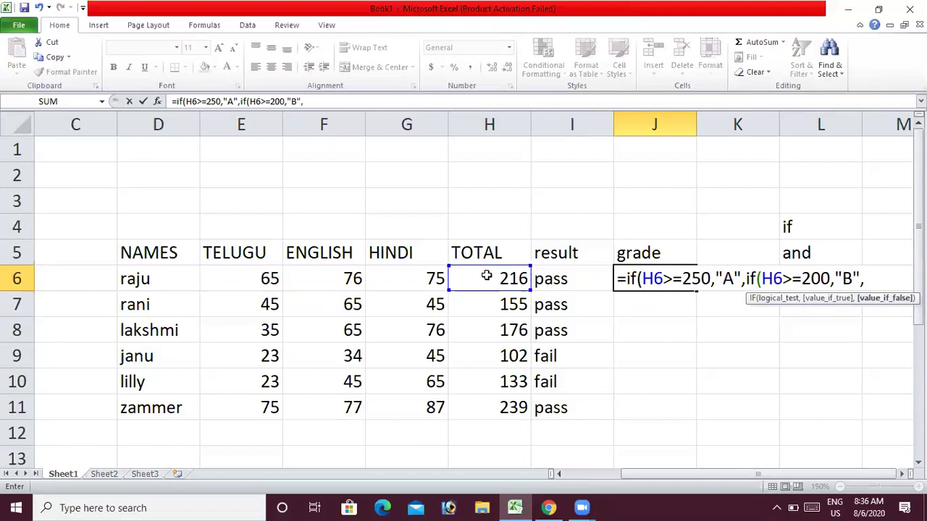
- Nest a third IF in the J6 grade formula that returns "C" when H6>=150
{"action": "type", "text": "if"}
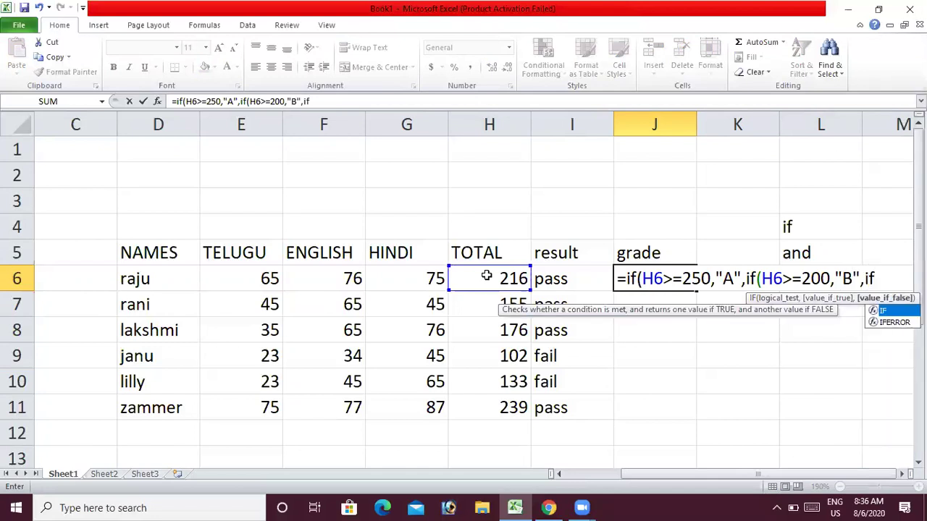
{"action": "type", "text": "("}
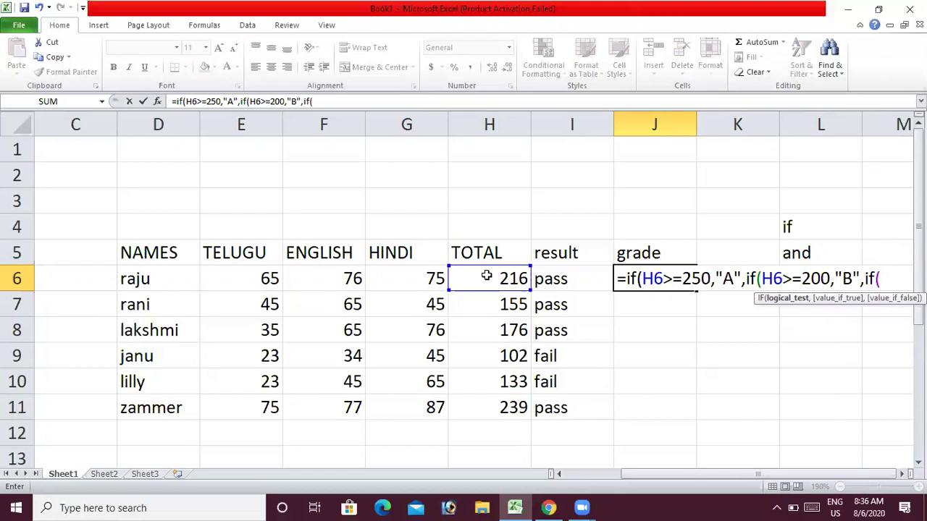
{"action": "left_click", "coordinate": [486, 276]}
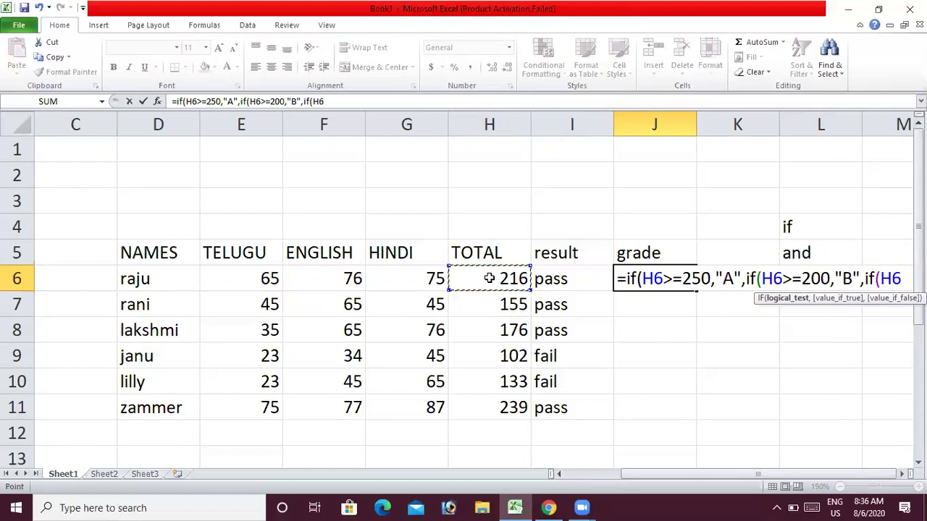
{"action": "type", "text": "<"}
{"action": "key", "text": "BackSpace"}
{"action": "type", "text": ">="}
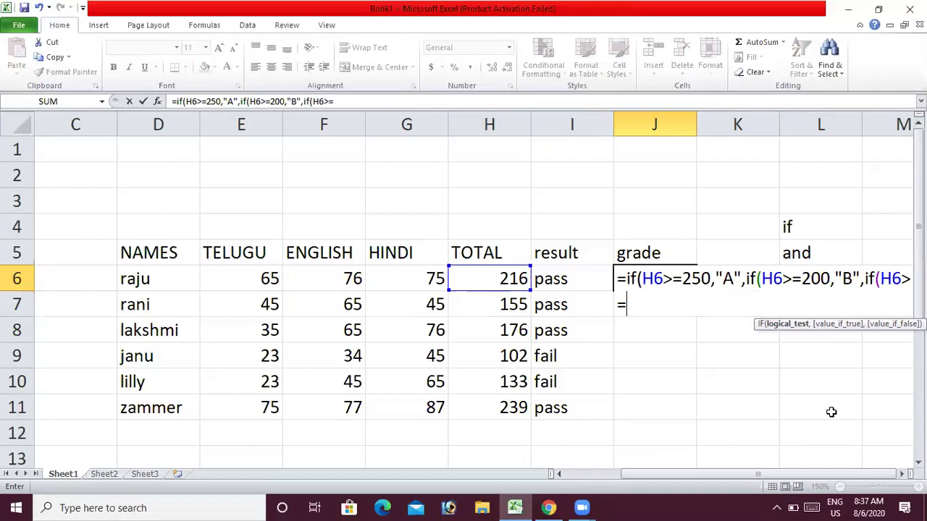
{"action": "type", "text": "150,\"C\""}
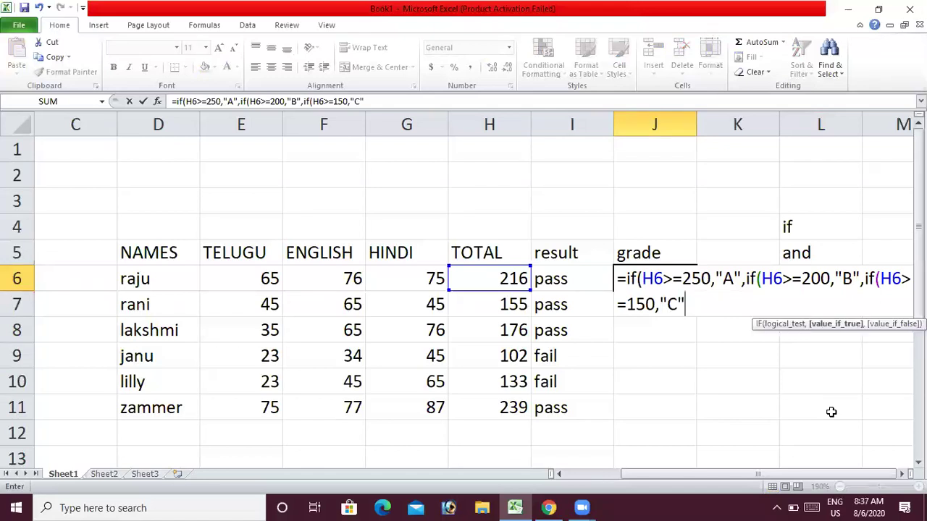
{"action": "type", "text": ","}
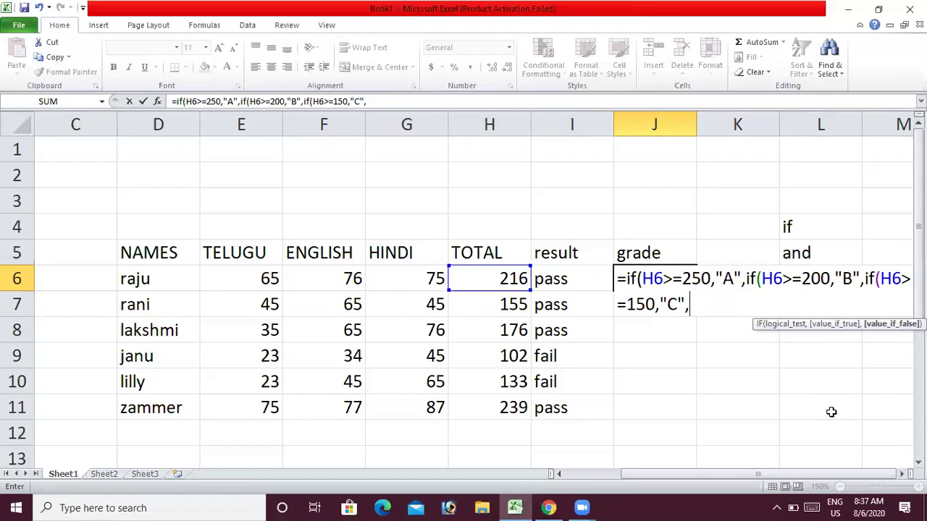
- Complete the J6 grade formula with "fail" as the final false value and close all three nested IFs
{"action": "type", "text": "\"fail\""}
{"action": "type", "text": ")"}
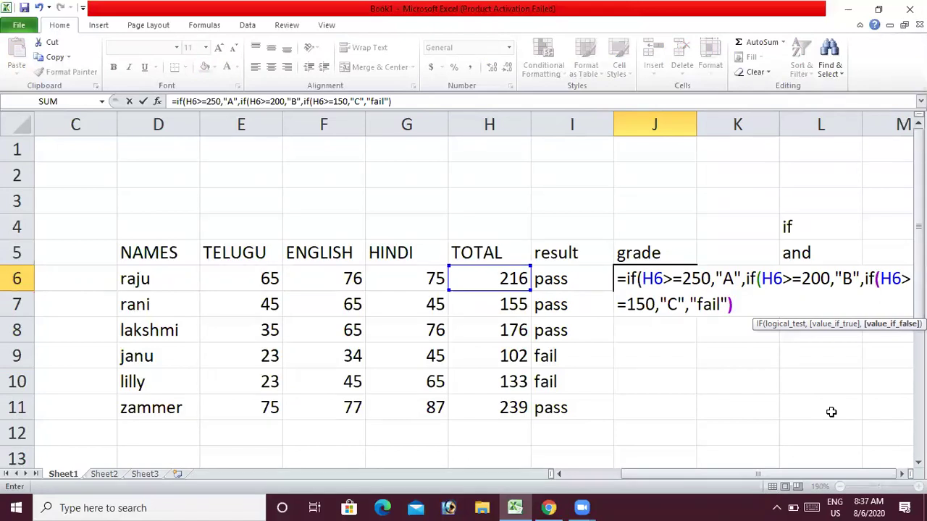
{"action": "type", "text": ")"}
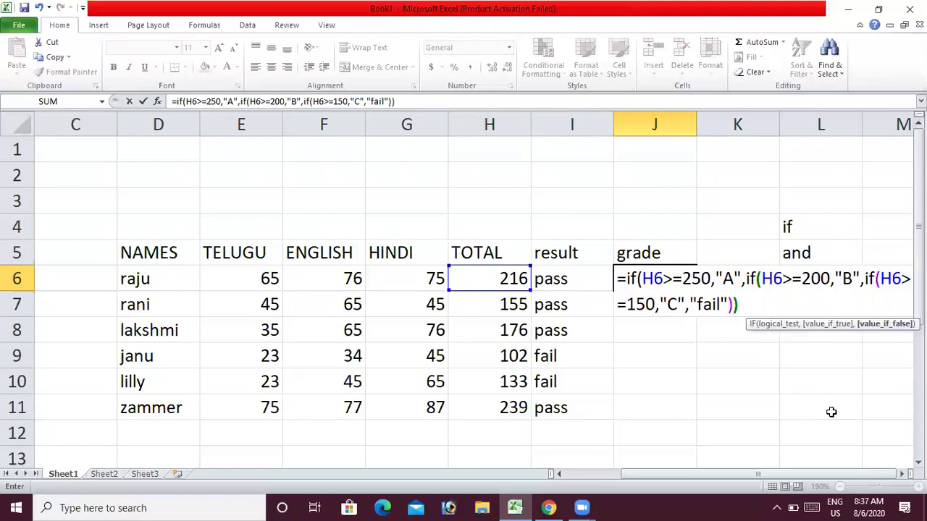
{"action": "type", "text": ")"}
{"action": "key", "text": "Return"}
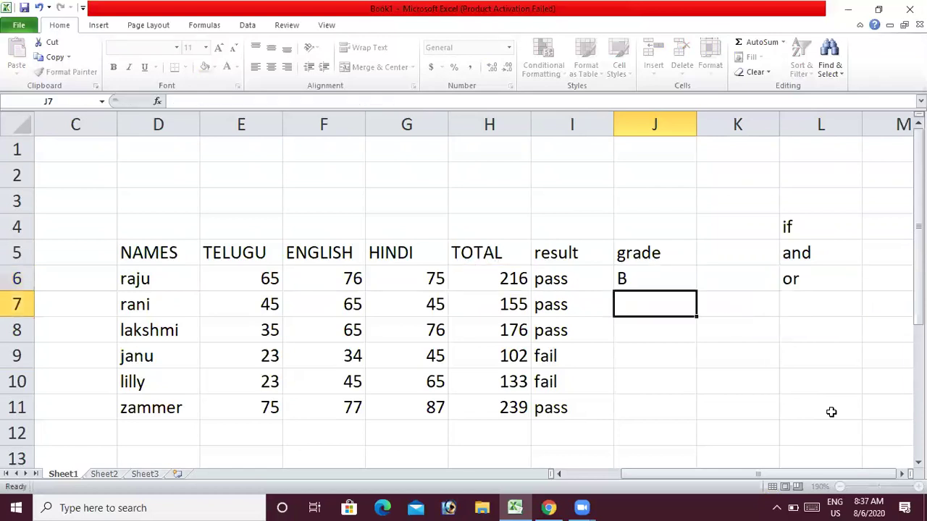
- Fill the grade formula from J6 down to J11 and check the copied formulas in J9 and J10
{"action": "left_click", "coordinate": [666, 280]}
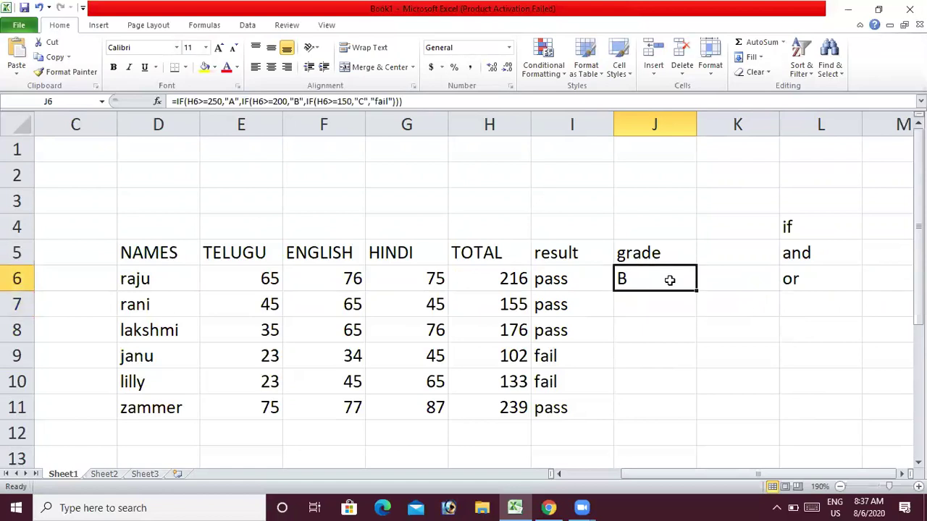
{"action": "left_click_drag", "start_coordinate": [698, 290], "coordinate": [689, 409]}
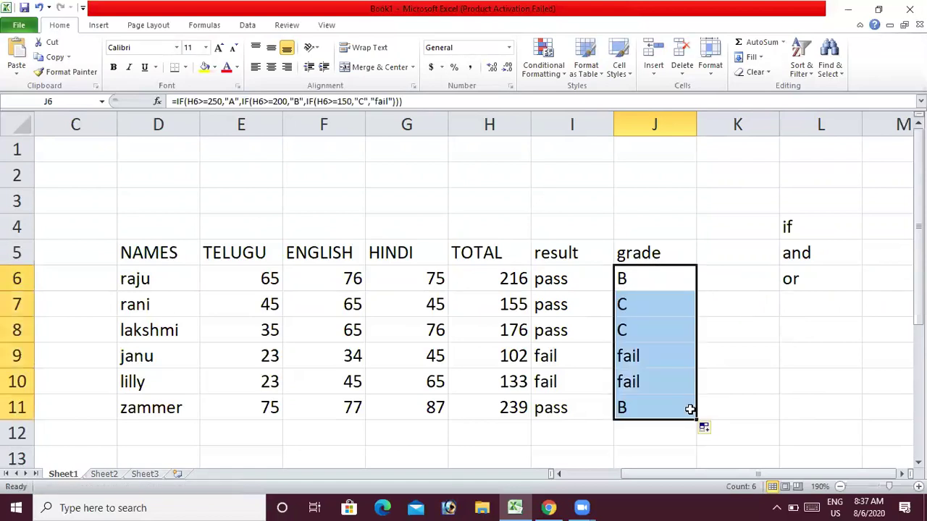
{"action": "left_click", "coordinate": [746, 392]}
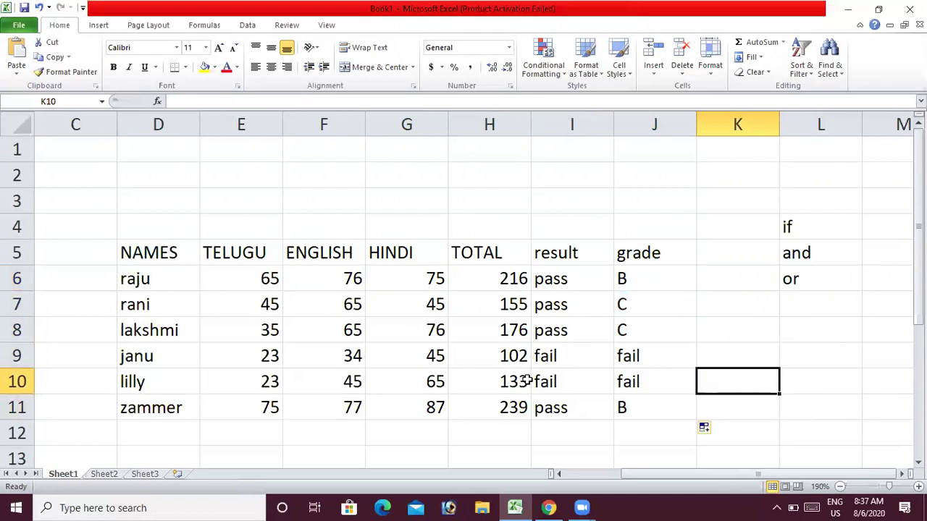
{"action": "left_click", "coordinate": [622, 358]}
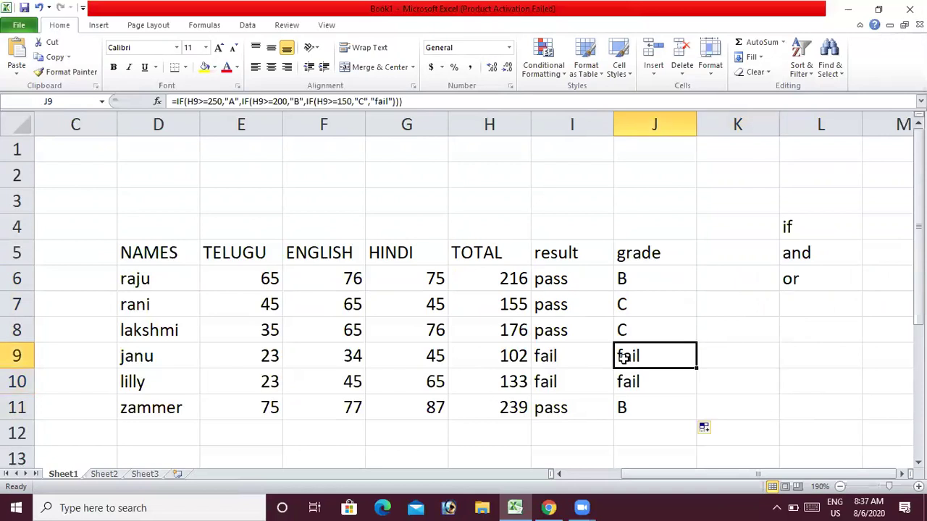
{"action": "left_click", "coordinate": [634, 387]}
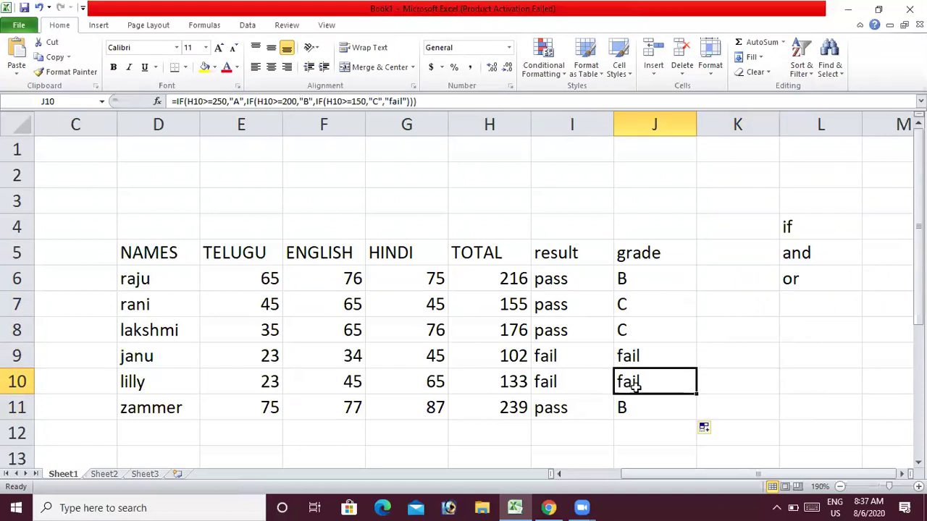
- Set the English mark in F11 to 100 to test the grade formula in the last student row
{"action": "left_click", "coordinate": [504, 409]}
{"action": "left_click", "coordinate": [330, 406]}
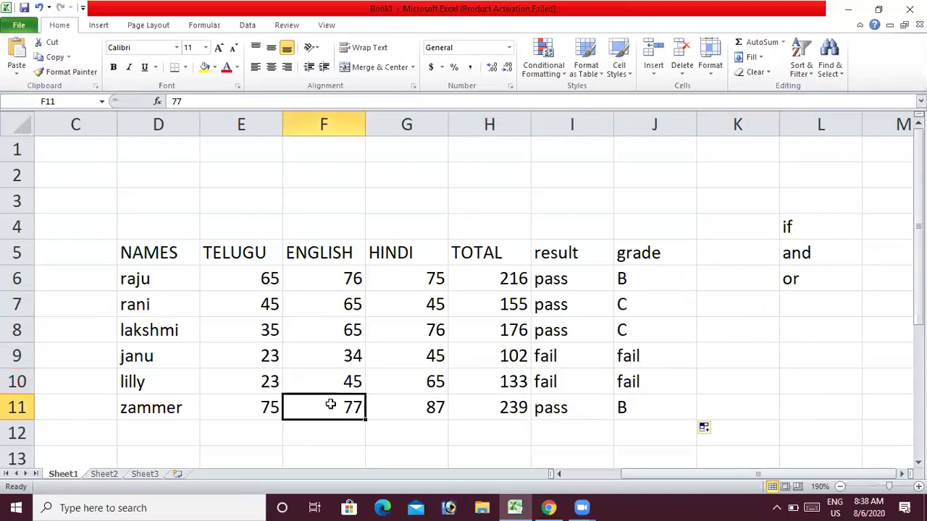
{"action": "type", "text": "100"}
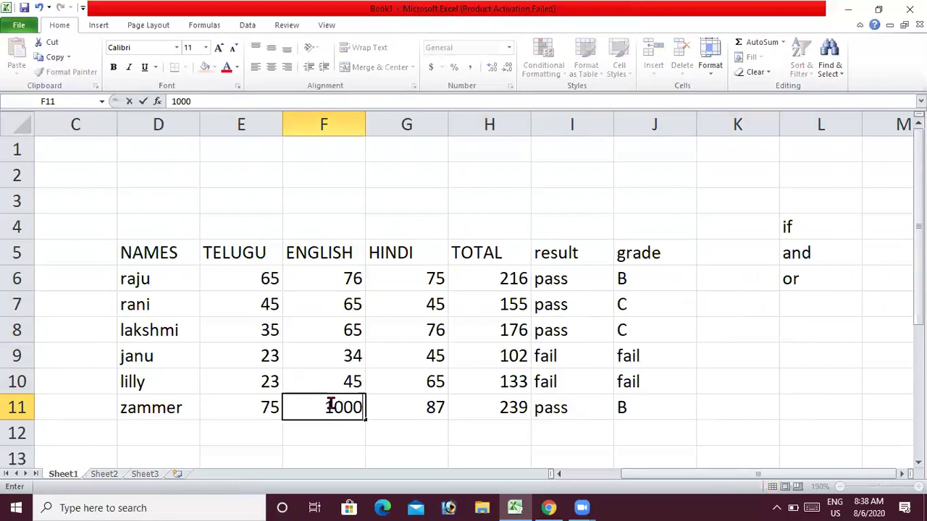
{"action": "key", "text": "Return"}
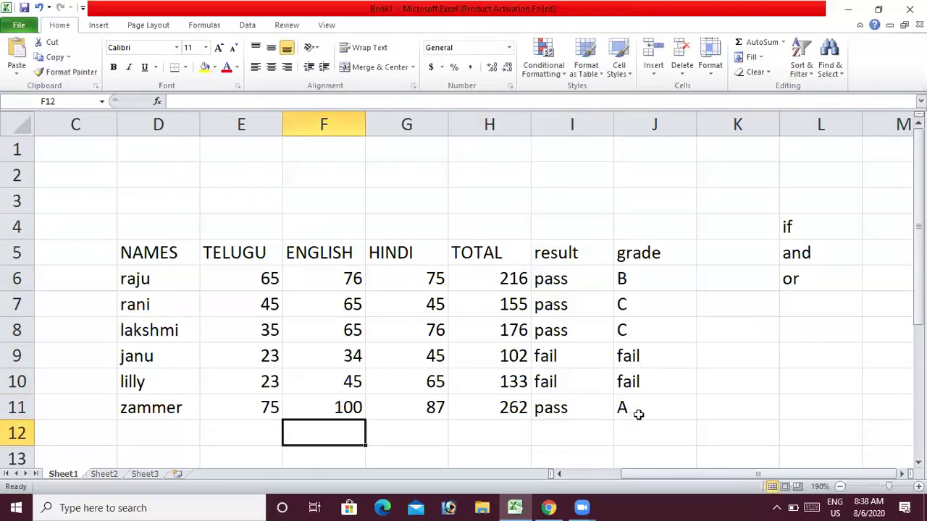
{"action": "left_click", "coordinate": [511, 305]}
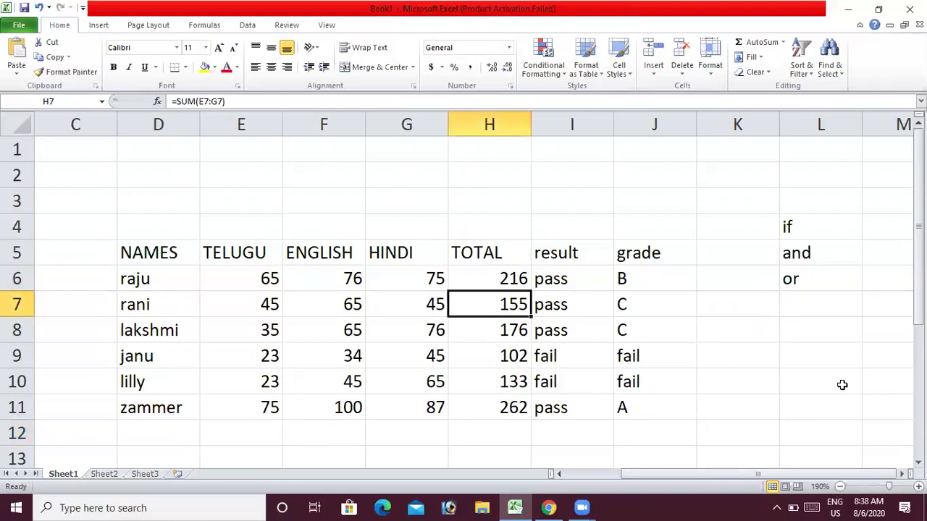